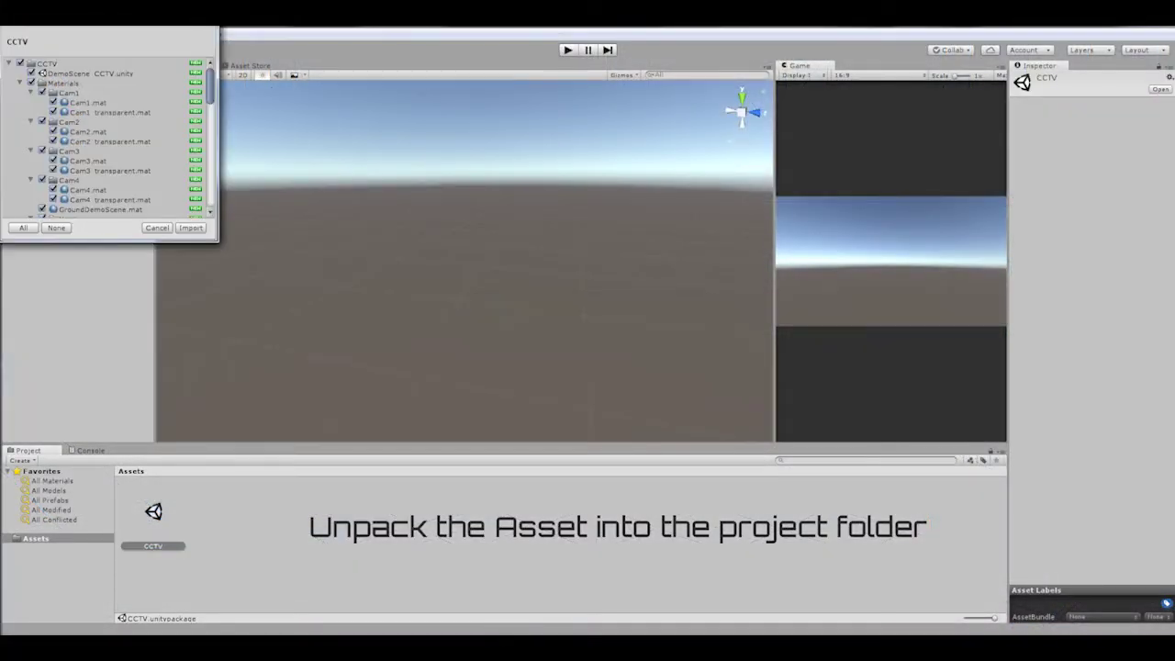
# Step: Import the full contents of the CCTV package into the project
pyautogui.press('Return')
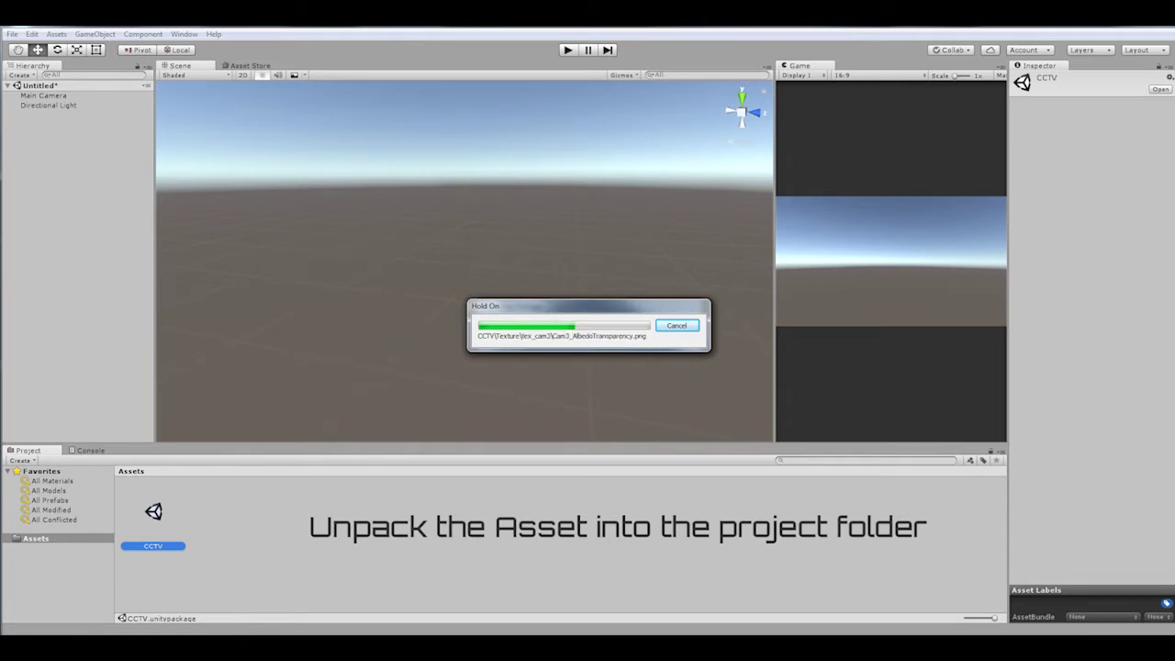
# Step: Add a cube to the scene and set its scale to 20 on X and 20 on Z to form a ground slab
pyautogui.click(56, 34)
pyautogui.moveTo(95, 34)
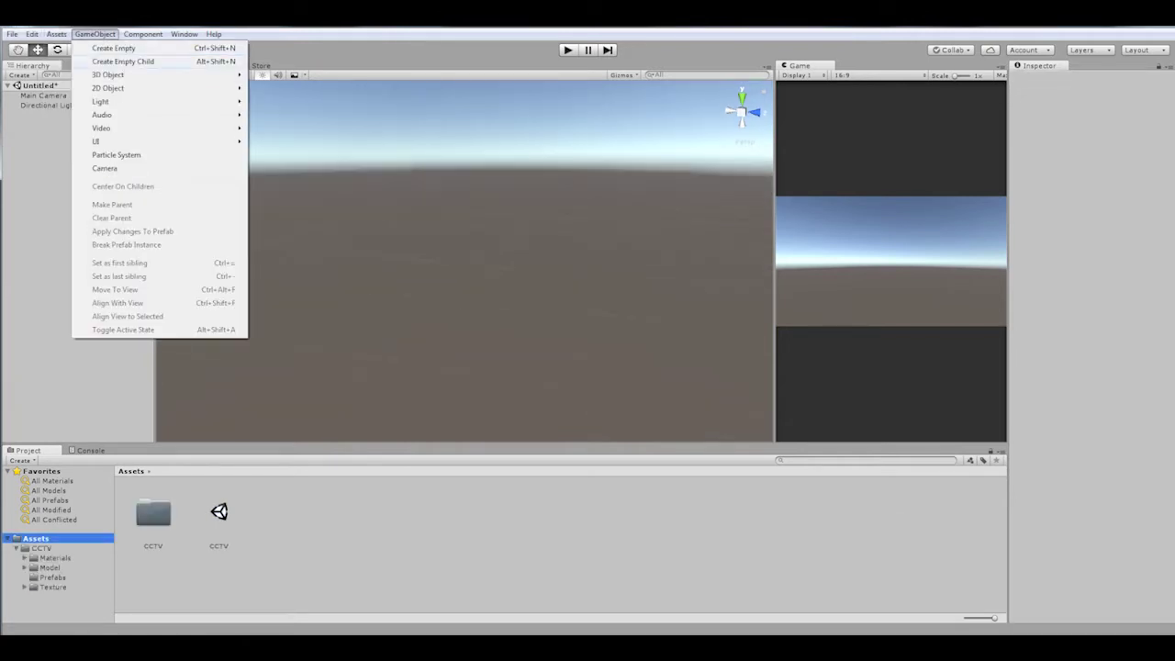
pyautogui.moveTo(108, 74)
pyautogui.click(275, 74)
pyautogui.write('2')
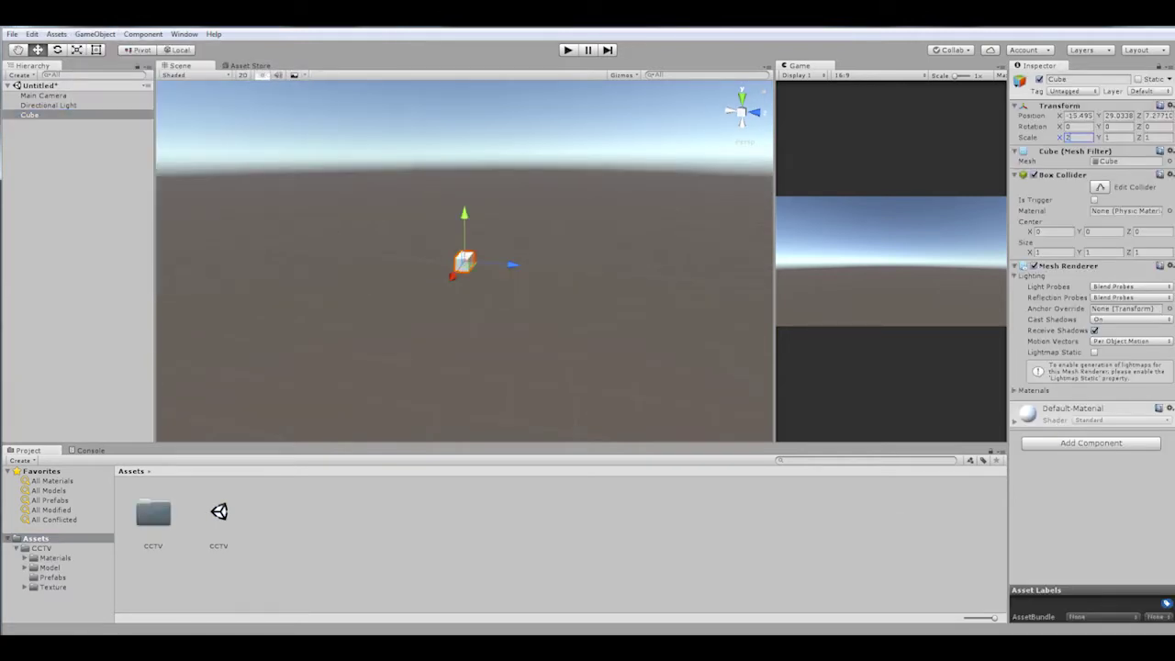
pyautogui.write('0')
pyautogui.press('Tab')
pyautogui.press('Tab')
pyautogui.write('20')
# Step: Create a material named Ground in the Assets folder and duplicate it as a second material named Wall
pyautogui.rightClick(307, 551)
pyautogui.moveTo(330, 323)
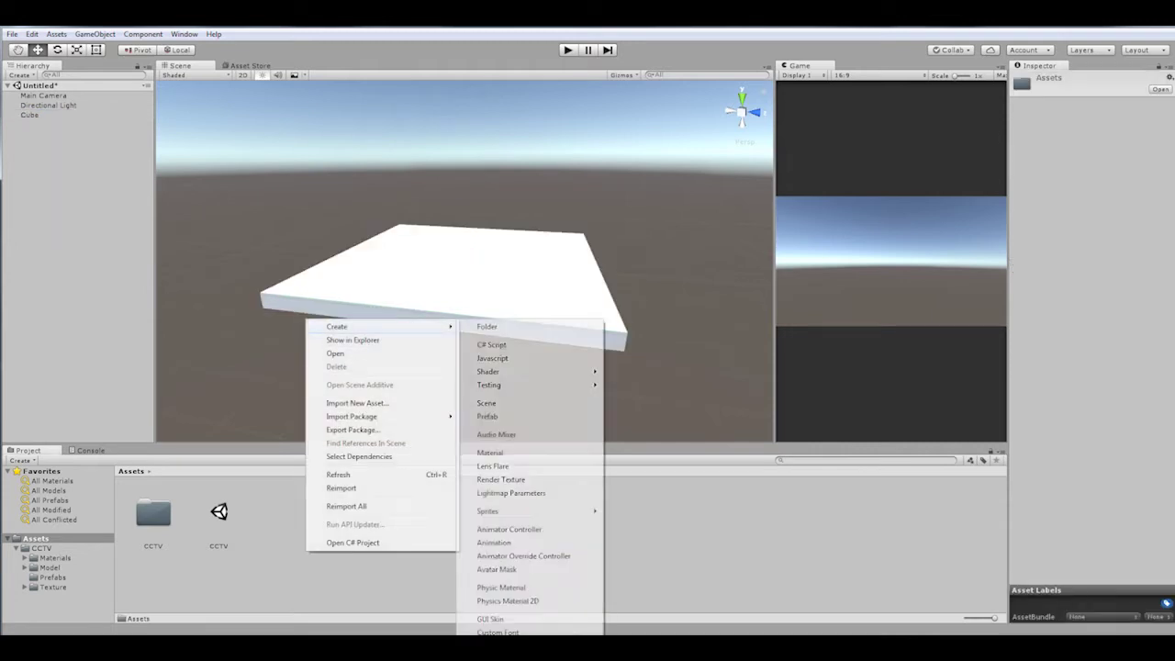
pyautogui.click(489, 452)
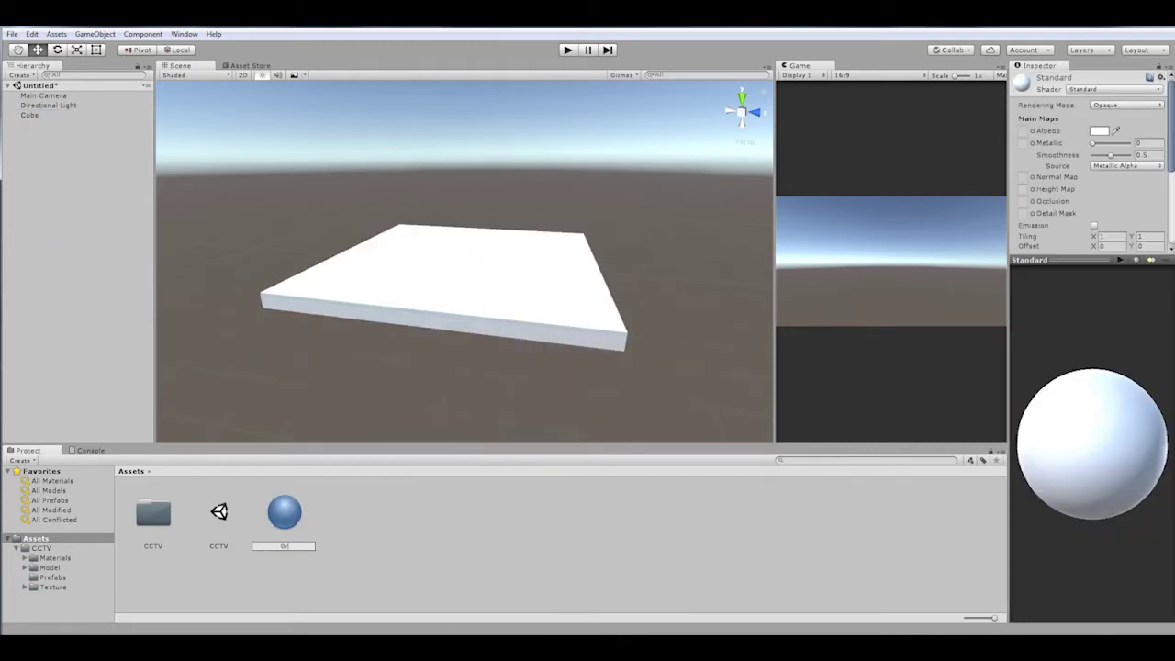
pyautogui.press('Return')
pyautogui.hotkey('ctrl', 'd')
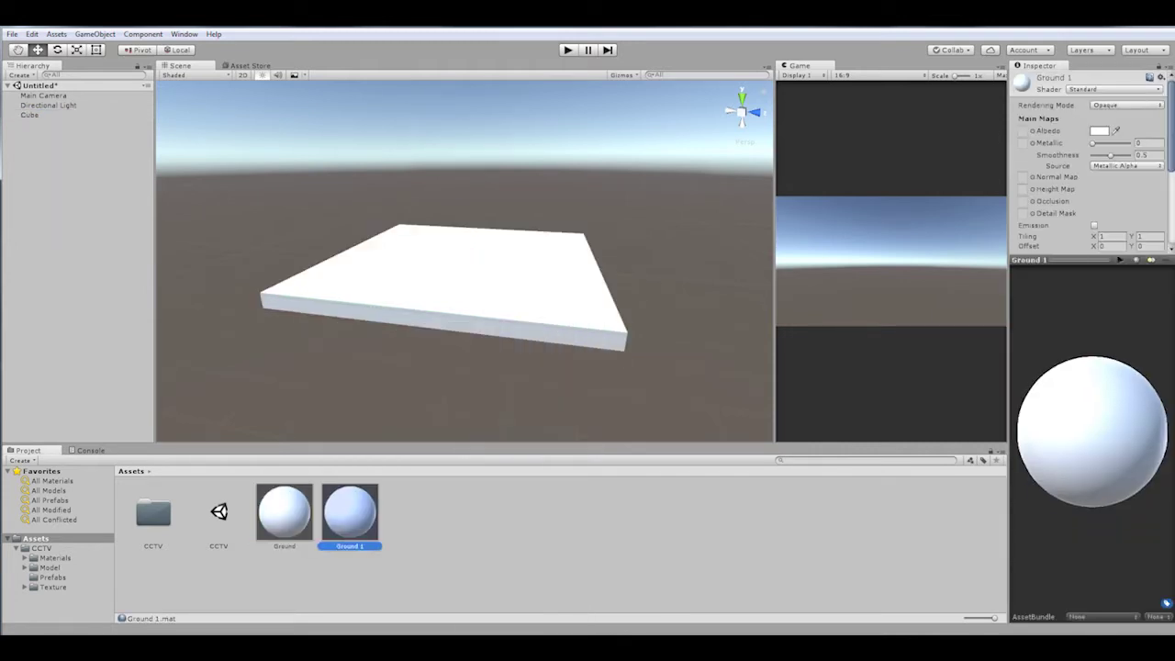
# Step: Change the Ground material's albedo colour to a medium neutral grey
pyautogui.click(284, 511)
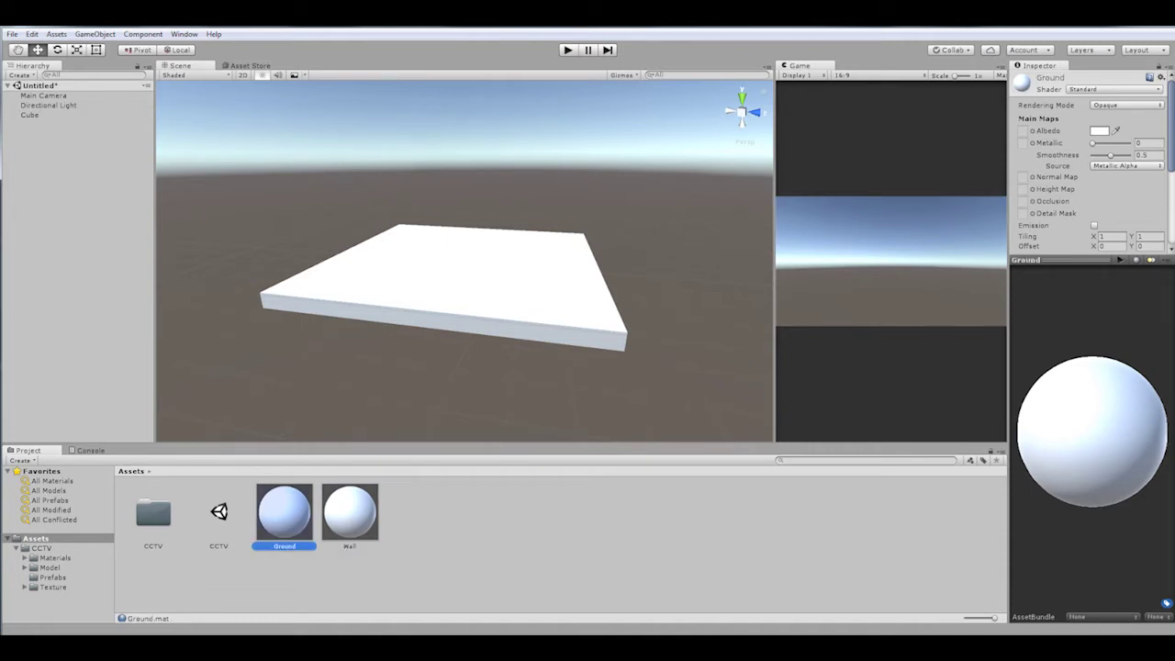
pyautogui.click(1099, 131)
pyautogui.click(687, 217)
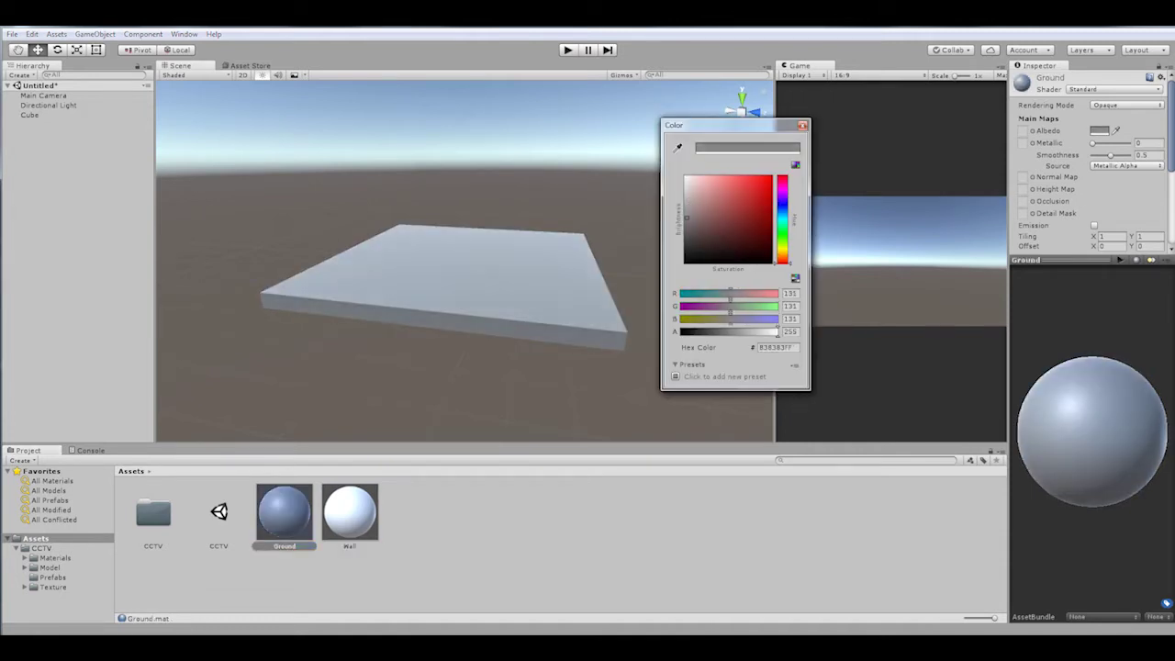
pyautogui.moveTo(687, 218)
pyautogui.mouseDown()
pyautogui.moveTo(720, 185)
pyautogui.moveTo(690, 215)
pyautogui.mouseUp()
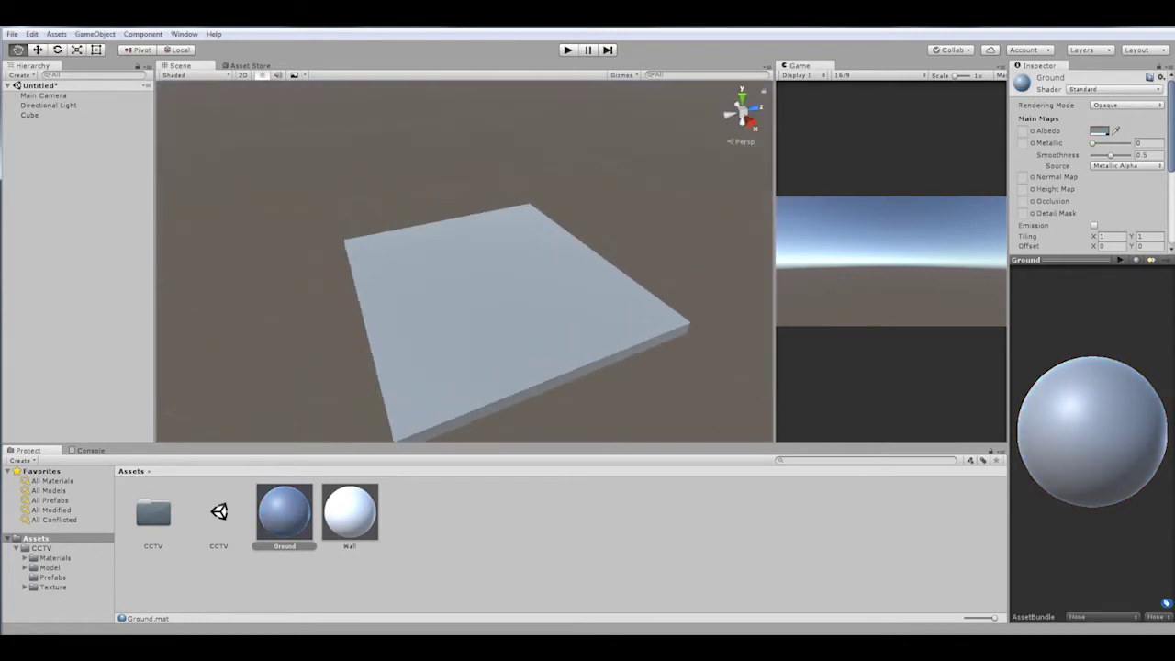
# Step: Add a cube on the ground slab, scale it to about 2.81 × 2.03 × 0.23 and give it the Wall material
pyautogui.click(95, 34)
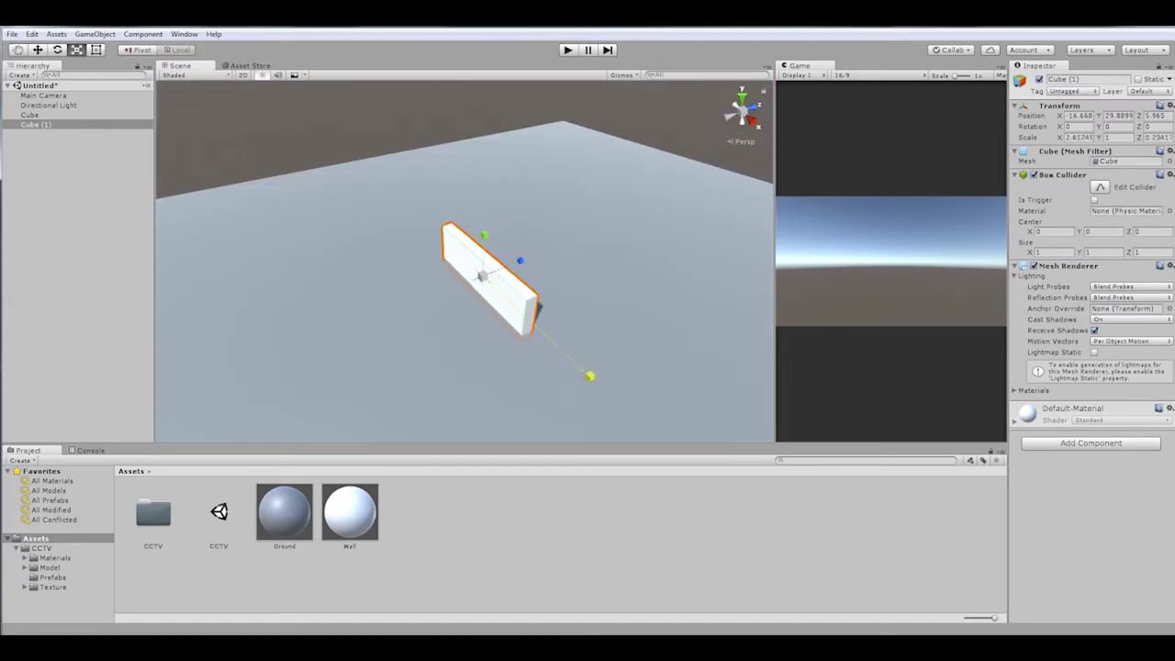
pyautogui.press('w')
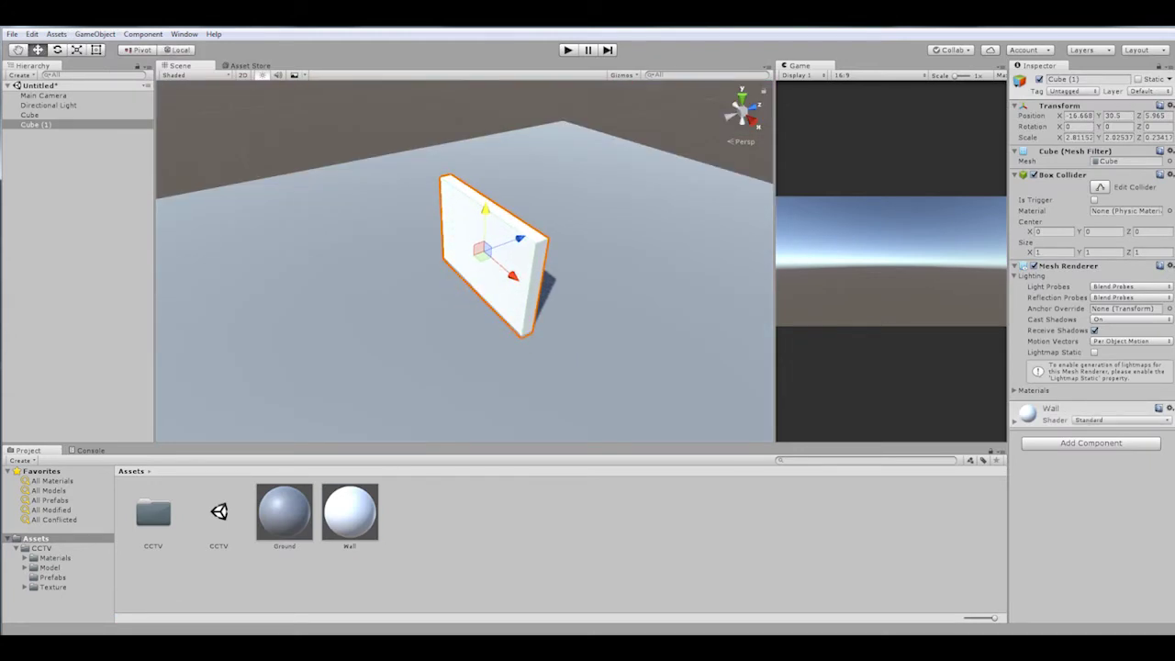
# Step: Change the Wall material's albedo to a dark grey-green and stretch the wall's X scale to about 4.36
pyautogui.click(1099, 460)
pyautogui.click(781, 234)
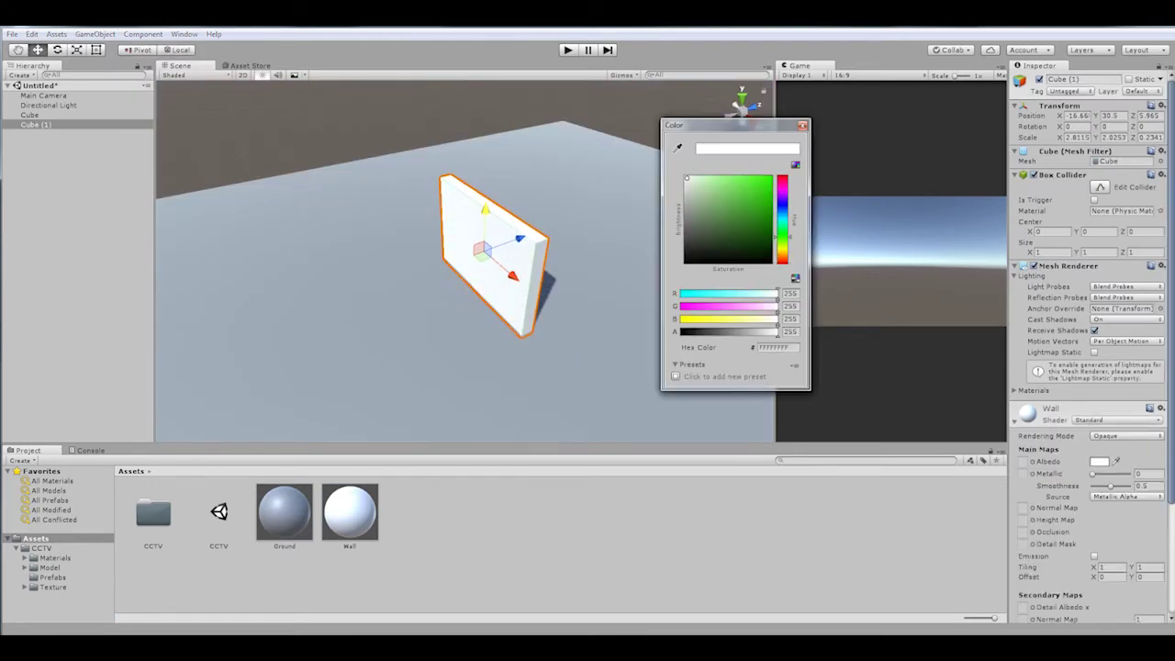
pyautogui.click(699, 244)
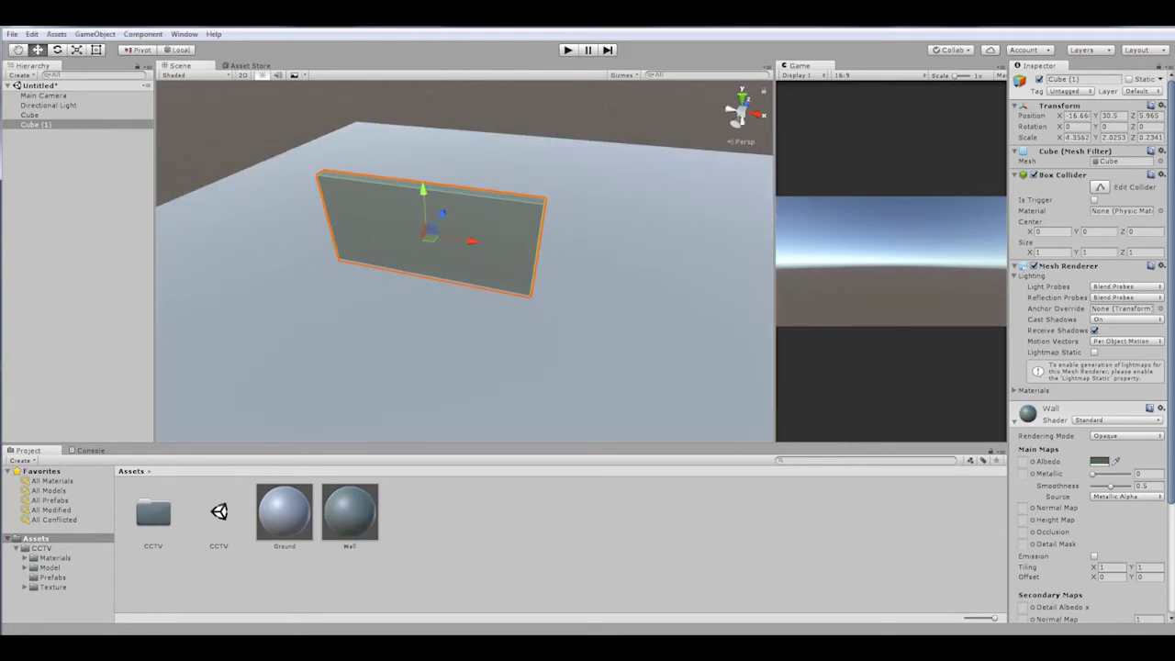
# Step: Duplicate the wall twice with a 90° Y rotation and place the copies on opposite sides of the original wall
pyautogui.hotkey('ctrl', 'd')
pyautogui.press('e')
pyautogui.moveTo(431, 294); pyautogui.dragTo(367, 303)
pyautogui.press('w')
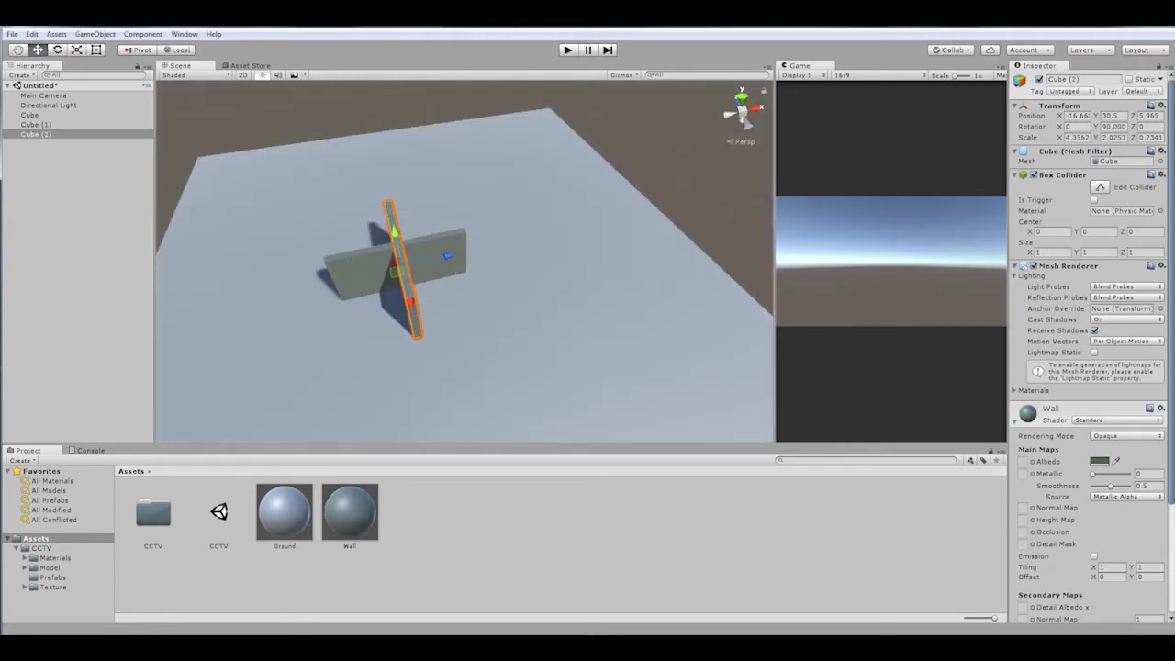
pyautogui.moveTo(395, 266); pyautogui.dragTo(280, 202)
pyautogui.hotkey('ctrl', 'd')
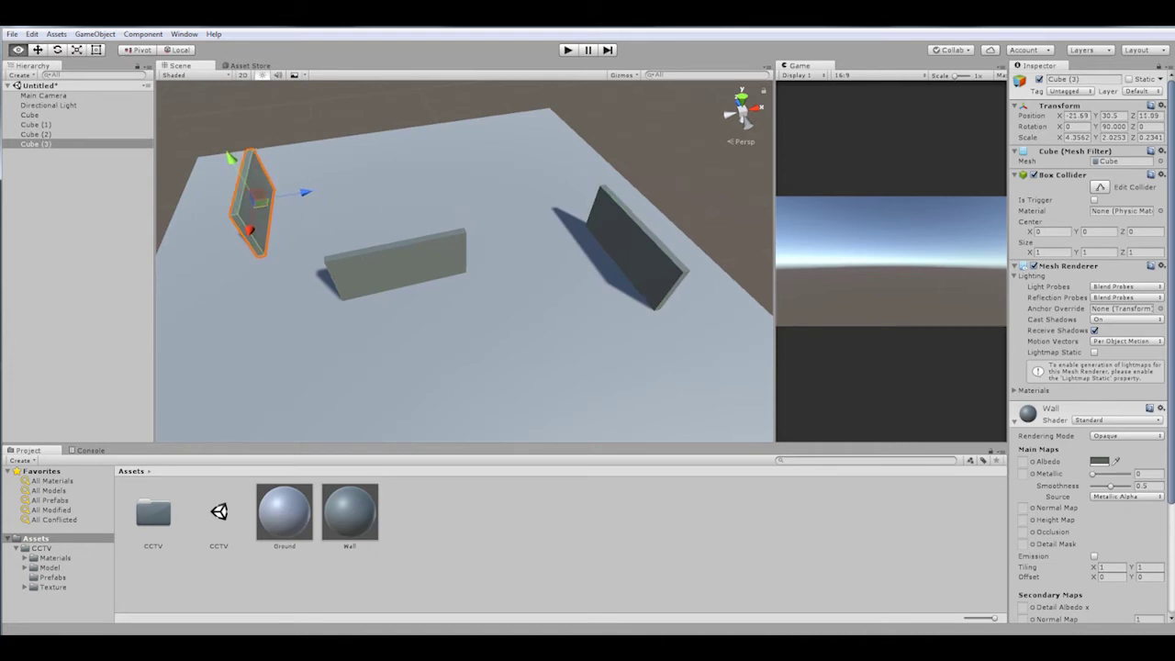
# Step: Add the Monitor prefab from the CCTV Prefabs folder in front of the central wall
pyautogui.keyDown('alt'); pyautogui.moveTo(463, 276); pyautogui.dragTo(542, 261); pyautogui.keyUp('alt')
pyautogui.click(52, 577)
pyautogui.keyDown('alt'); pyautogui.moveTo(414, 275); pyautogui.dragTo(477, 275); pyautogui.keyUp('alt')
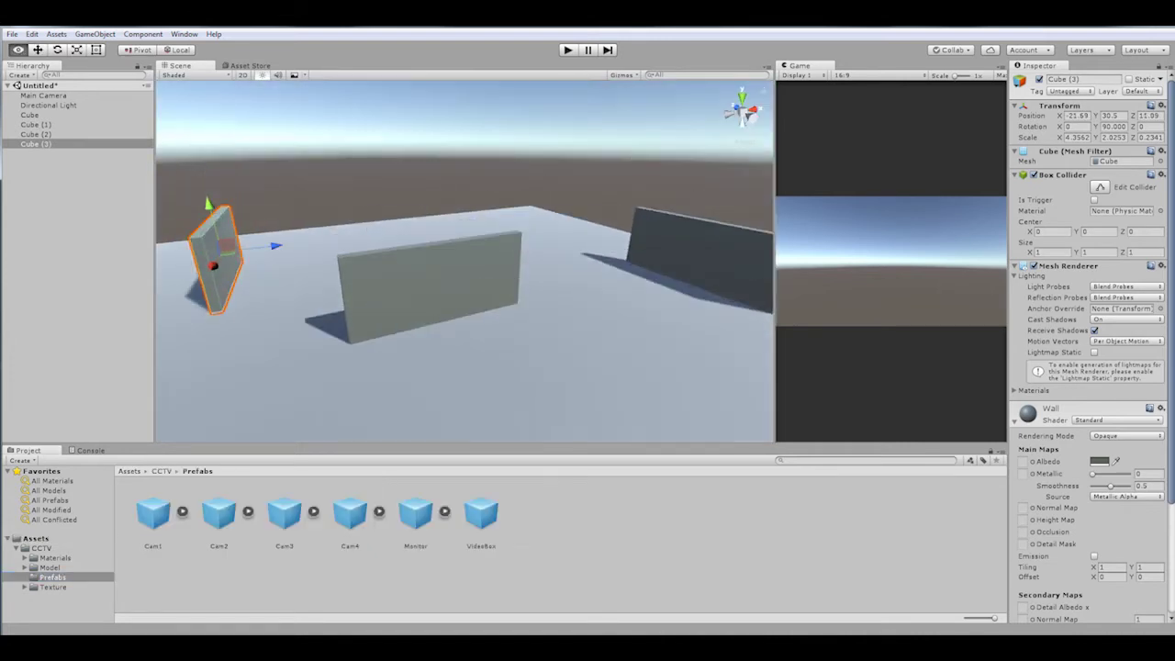
pyautogui.moveTo(415, 514); pyautogui.dragTo(487, 303)
pyautogui.press('f')
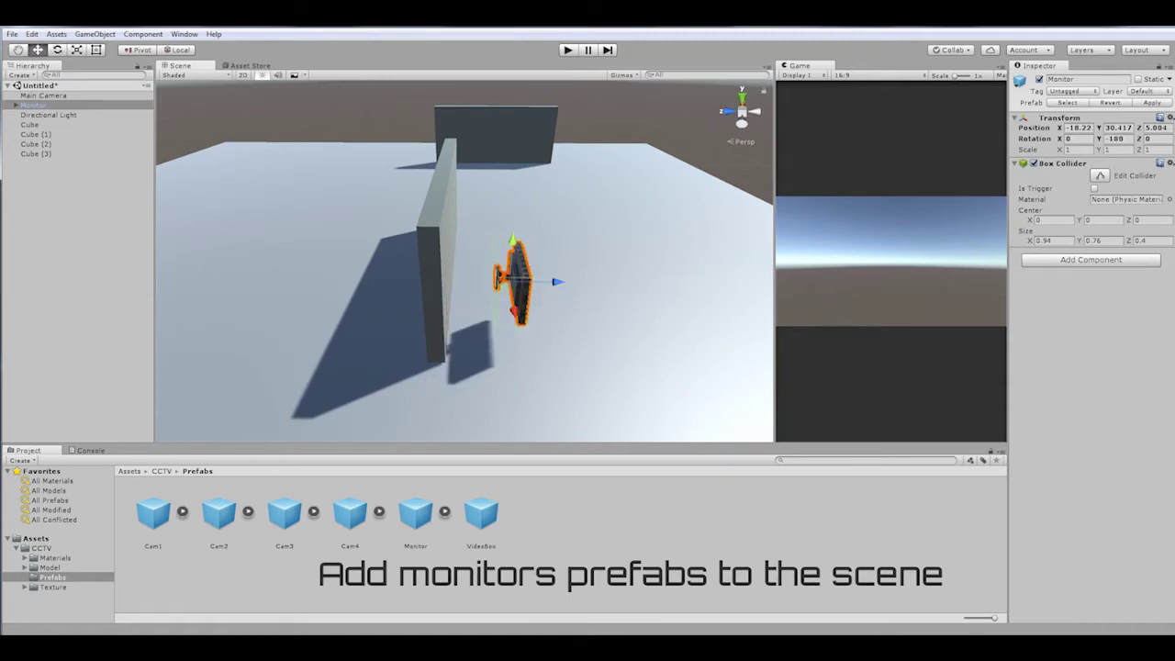
# Step: Move the monitor back against the central wall and raise it towards the wall's upper part
pyautogui.moveTo(550, 282); pyautogui.dragTo(560, 283)
pyautogui.press('f')
pyautogui.keyDown('alt'); pyautogui.moveTo(463, 261); pyautogui.dragTo(523, 264); pyautogui.keyUp('alt')
pyautogui.moveTo(463, 213); pyautogui.dragTo(464, 204)
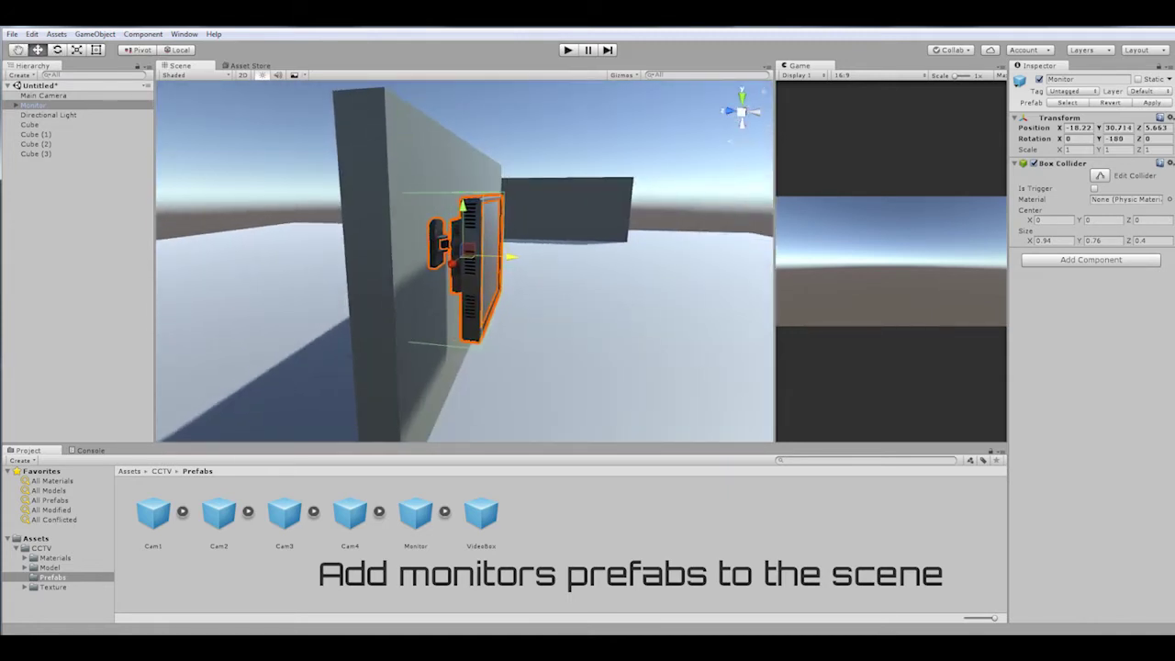
# Step: Duplicate the monitor three times and line the copies up in a row along the central wall
pyautogui.keyDown('alt'); pyautogui.moveTo(463, 262); pyautogui.dragTo(404, 303); pyautogui.keyUp('alt')
pyautogui.hotkey('ctrl', 'd')
pyautogui.moveTo(275, 292); pyautogui.dragTo(535, 268)
pyautogui.hotkey('ctrl', 'd')
pyautogui.hotkey('ctrl', 'd')
# Step: Add the Cam1 prefab at the side wall, rotate it to -90° on Y and raise it to the wall's upper edge
pyautogui.keyDown('alt'); pyautogui.moveTo(459, 322); pyautogui.dragTo(381, 274); pyautogui.keyUp('alt')
pyautogui.click(152, 512)
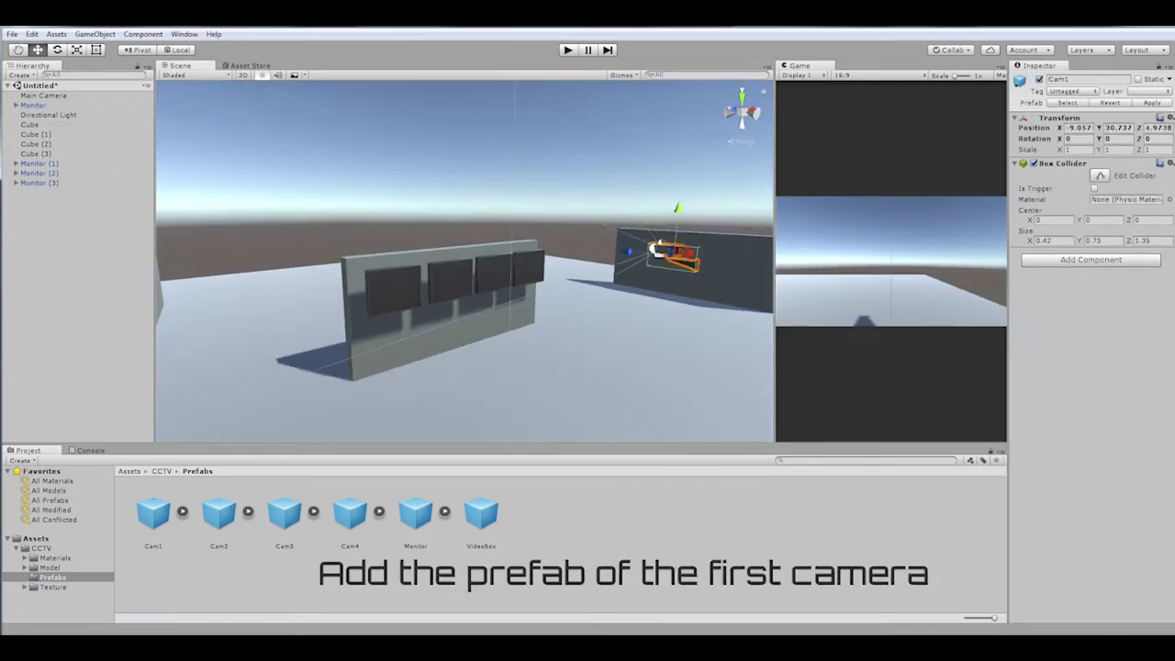
pyautogui.press('f')
pyautogui.moveTo(431, 275); pyautogui.dragTo(495, 275)
pyautogui.keyDown('alt'); pyautogui.moveTo(551, 321); pyautogui.dragTo(624, 285); pyautogui.keyUp('alt')
pyautogui.press('w')
pyautogui.moveTo(487, 275); pyautogui.dragTo(477, 230)
pyautogui.press('f')
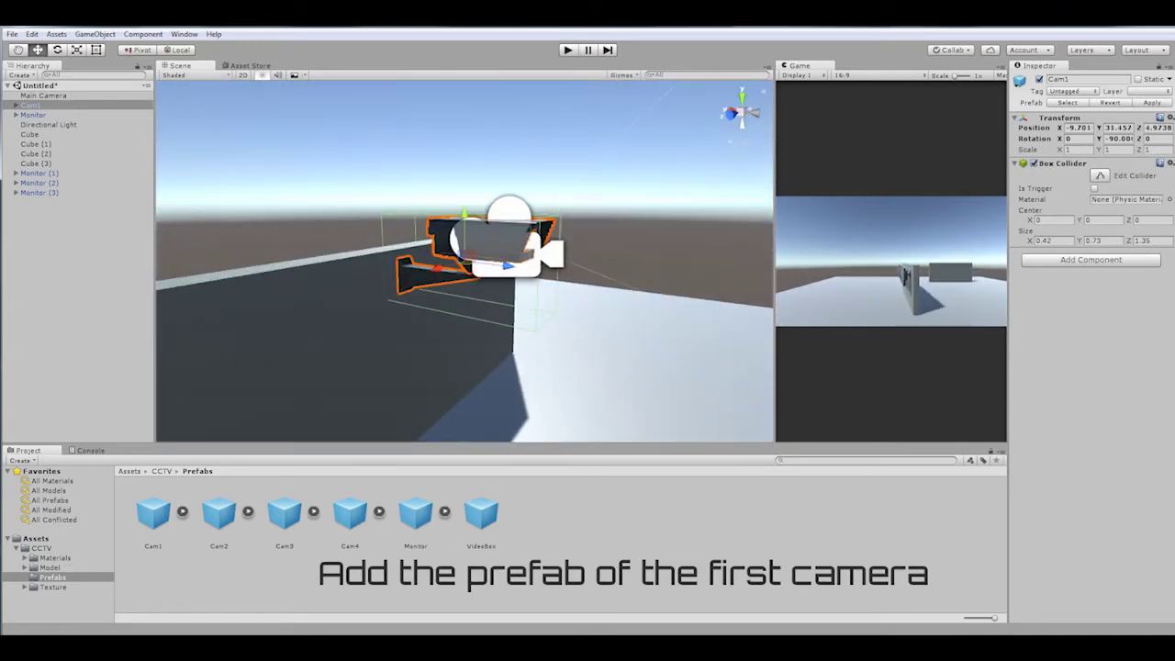
# Step: Rotate Cam1's up_down part to about 12.48° on Y to swivel the camera towards the monitors
pyautogui.click(16, 105)
pyautogui.click(53, 124)
pyautogui.press('f')
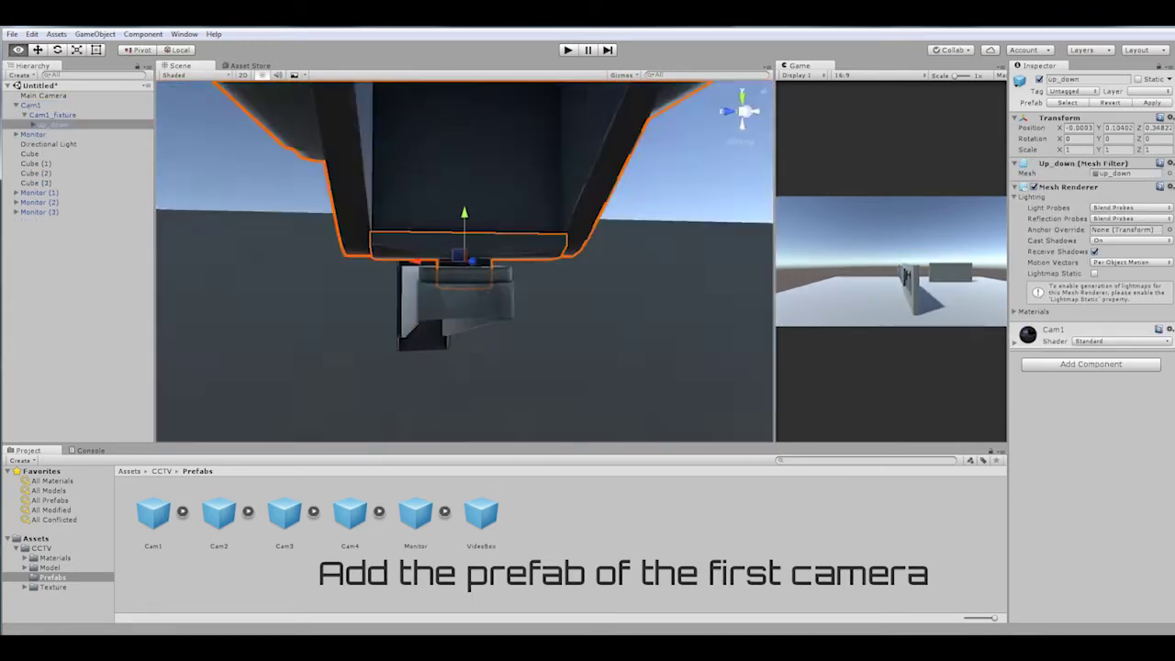
pyautogui.keyDown('alt'); pyautogui.moveTo(459, 266); pyautogui.dragTo(505, 220); pyautogui.keyUp('alt')
pyautogui.moveTo(441, 303); pyautogui.dragTo(487, 303)
pyautogui.keyDown('alt'); pyautogui.moveTo(505, 221); pyautogui.dragTo(689, 229); pyautogui.keyUp('alt')
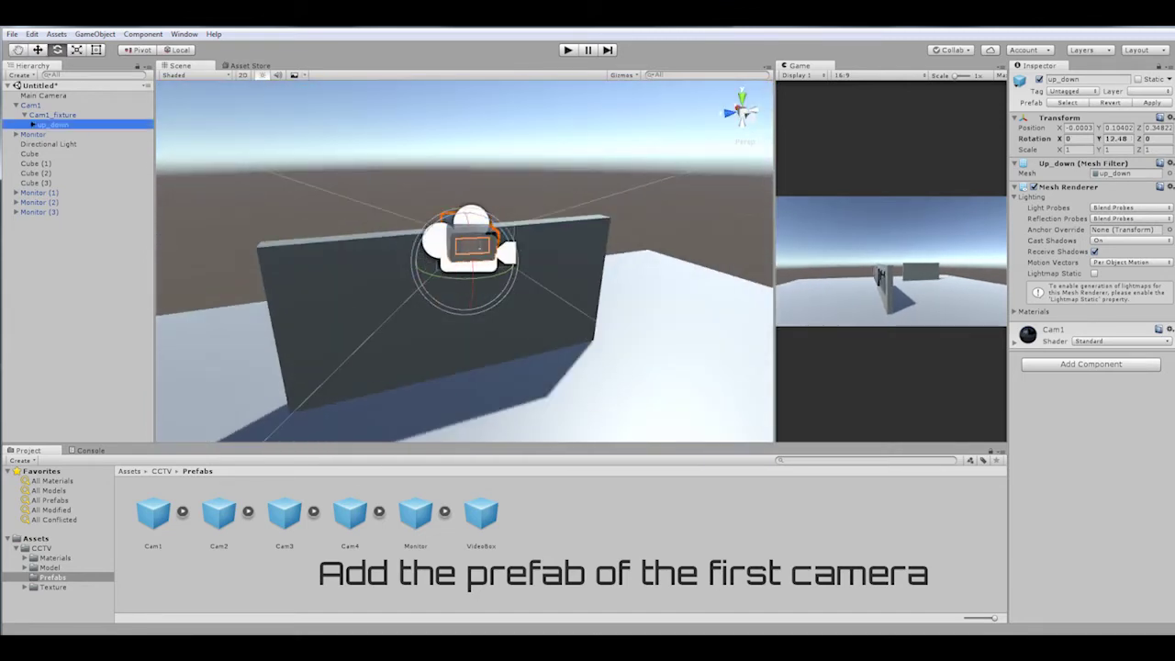
# Step: Tilt the Cam1_body part of the first camera to about 7.74° on X
pyautogui.click(32, 124)
pyautogui.click(66, 134)
pyautogui.keyDown('alt'); pyautogui.moveTo(505, 230); pyautogui.dragTo(570, 248); pyautogui.keyUp('alt')
pyautogui.moveTo(486, 276); pyautogui.dragTo(486, 257)
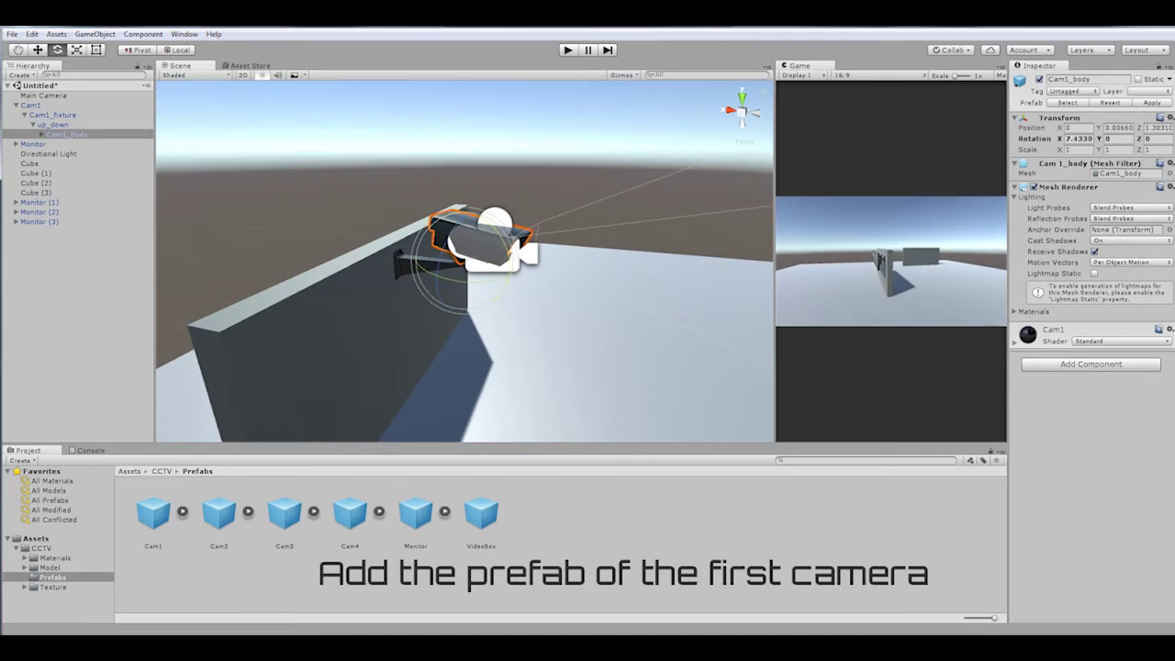
pyautogui.keyDown('alt'); pyautogui.moveTo(569, 248); pyautogui.dragTo(321, 202); pyautogui.keyUp('alt')
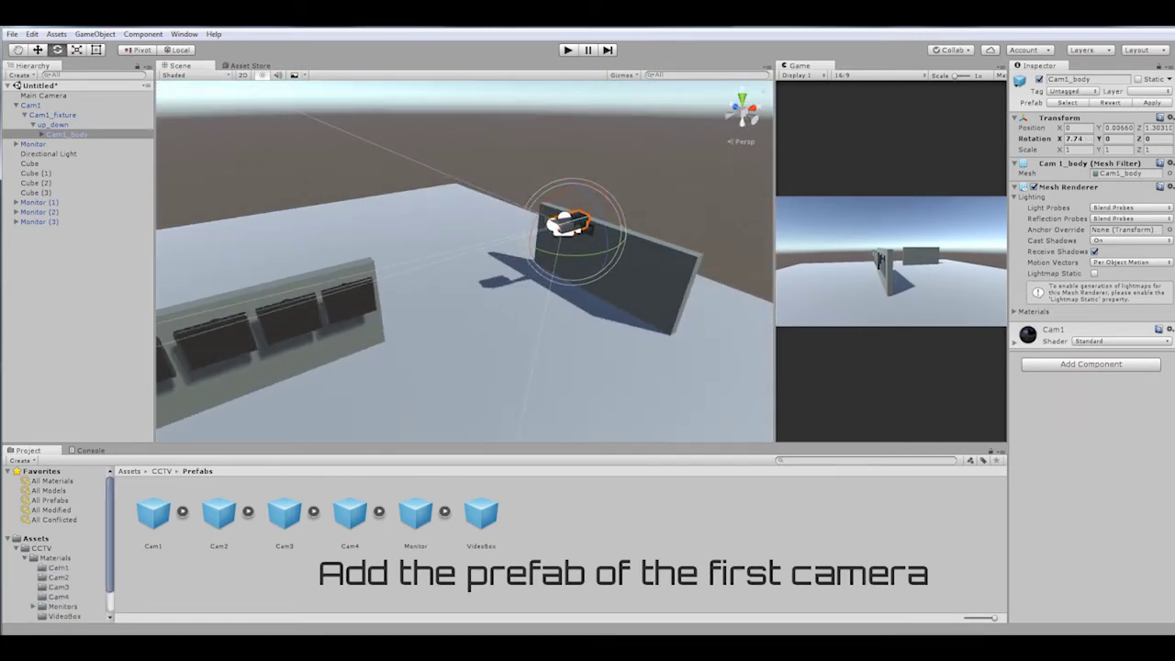
# Step: Open the RenderToTexture folder within the CCTV package's Monitors materials
pyautogui.click(25, 557)
pyautogui.click(63, 576)
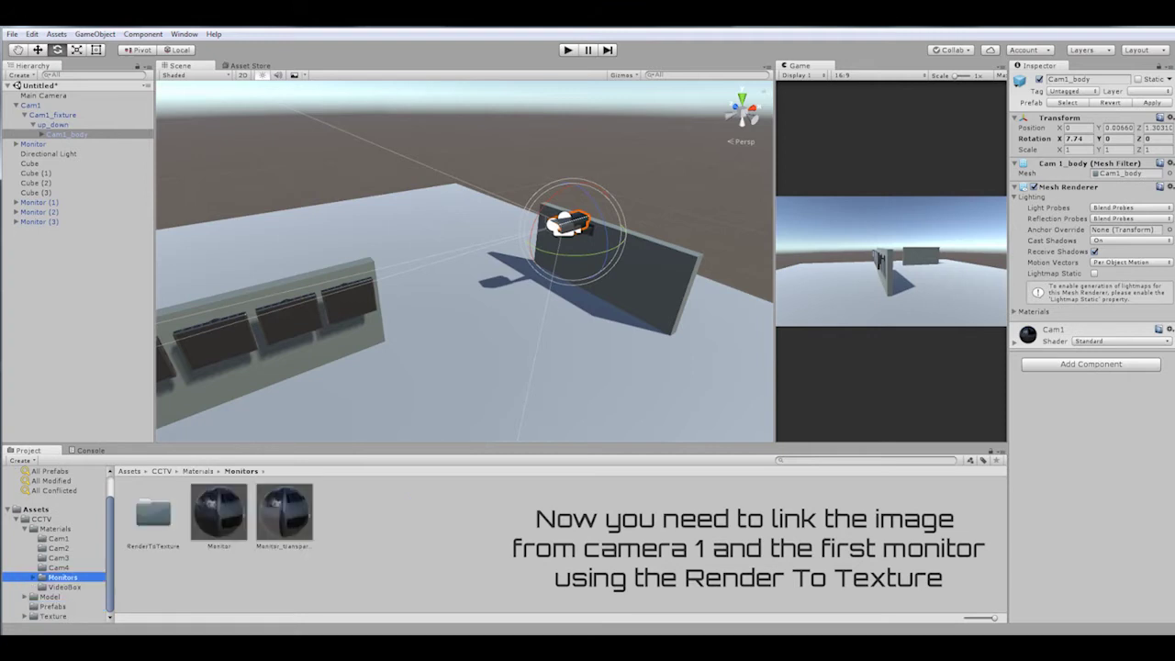
pyautogui.keyDown('alt'); pyautogui.moveTo(459, 276); pyautogui.dragTo(303, 285); pyautogui.keyUp('alt')
pyautogui.doubleClick(153, 514)
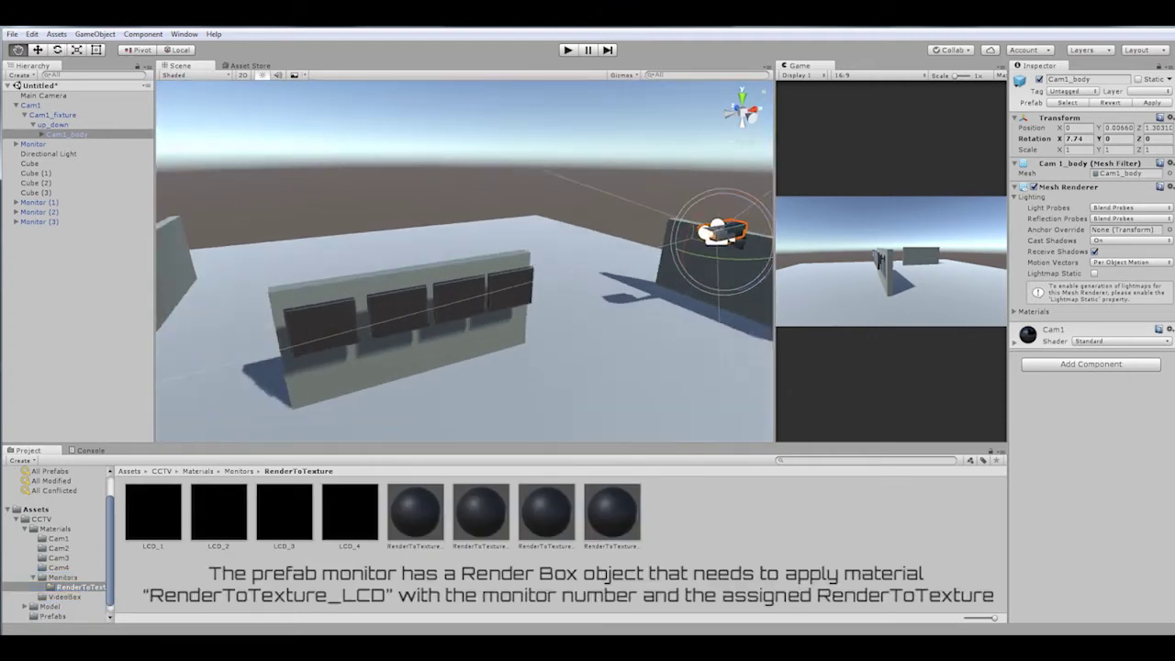
# Step: Select the Render_box object inside the first monitor and check its assigned material
pyautogui.click(349, 322)
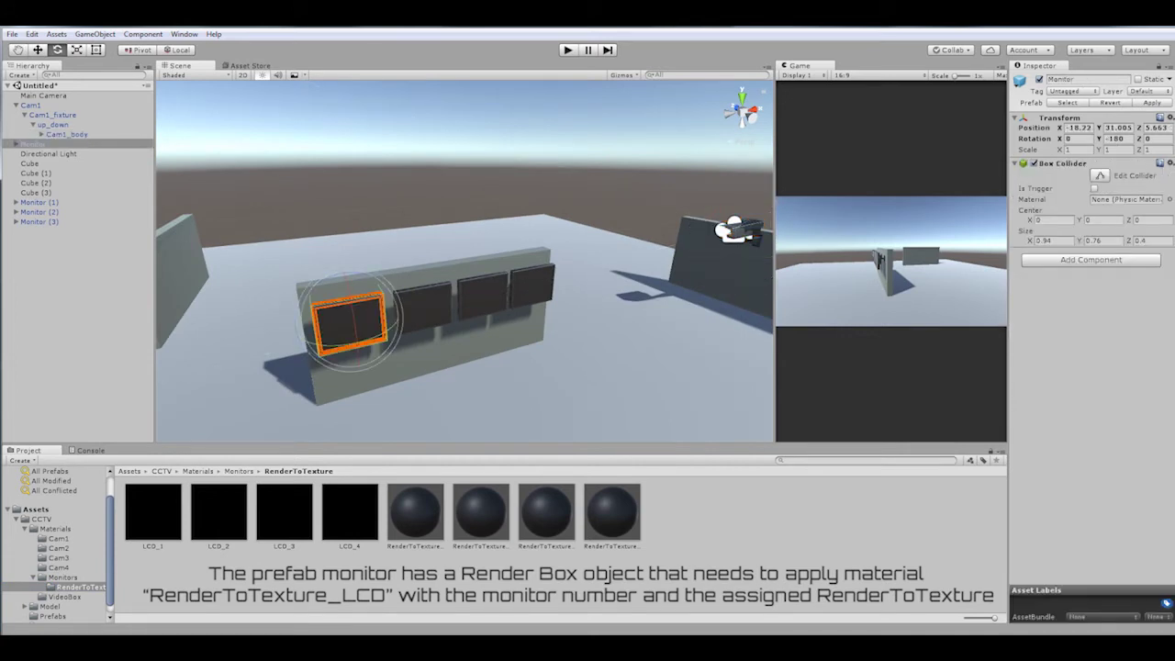
pyautogui.click(16, 144)
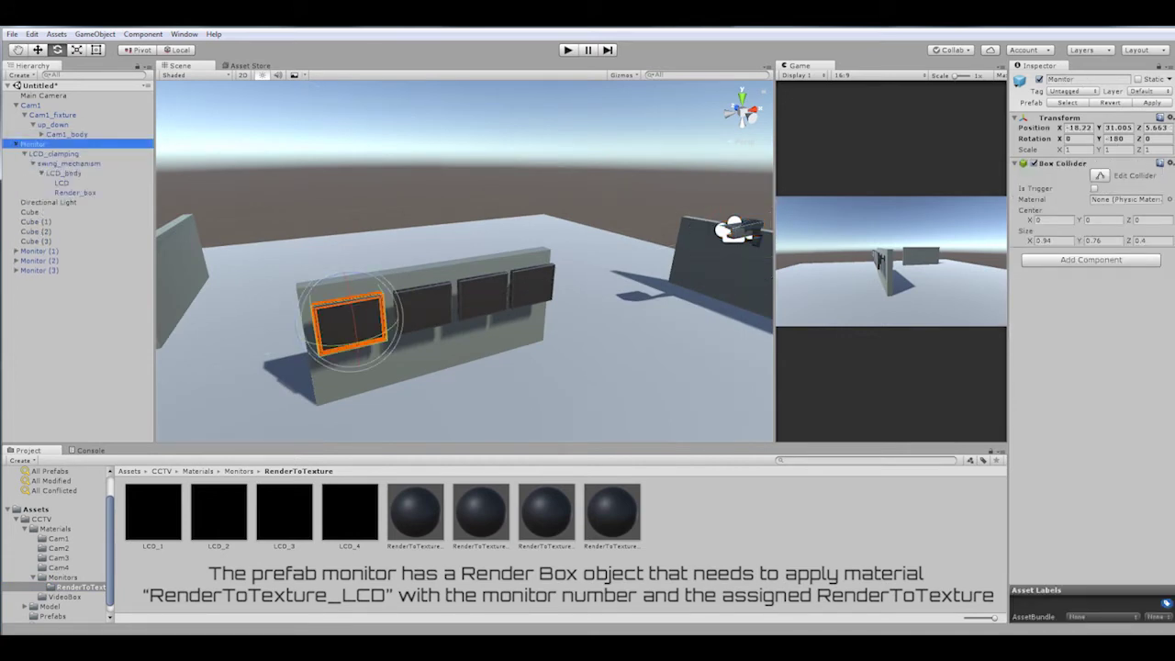
pyautogui.click(75, 192)
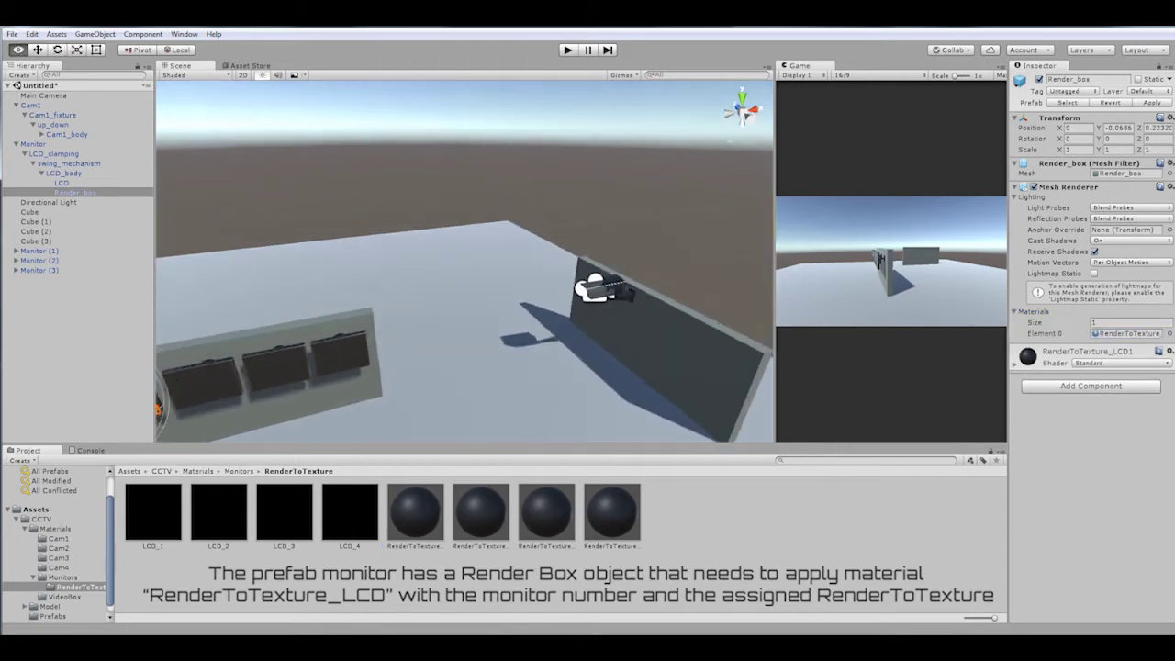
# Step: Assign the LCD_1 render texture as the target texture of the Camera object nested inside Cam1
pyautogui.click(30, 104)
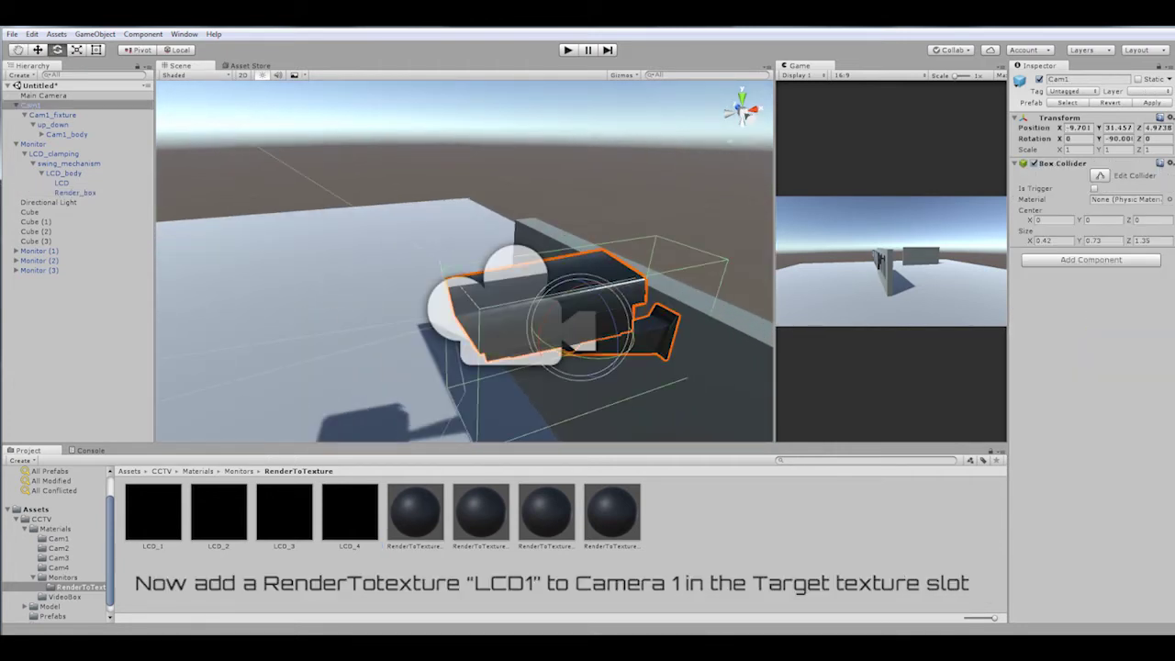
pyautogui.click(41, 134)
pyautogui.click(49, 144)
pyautogui.click(77, 153)
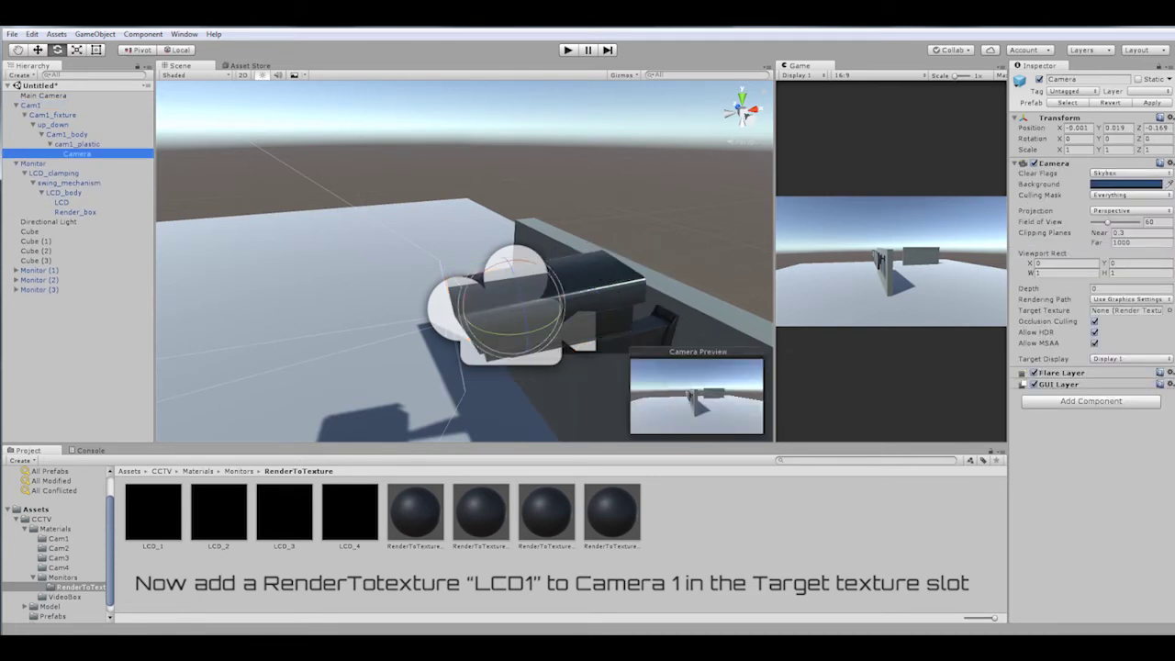
pyautogui.click(152, 514)
pyautogui.moveTo(153, 514); pyautogui.dragTo(1127, 311)
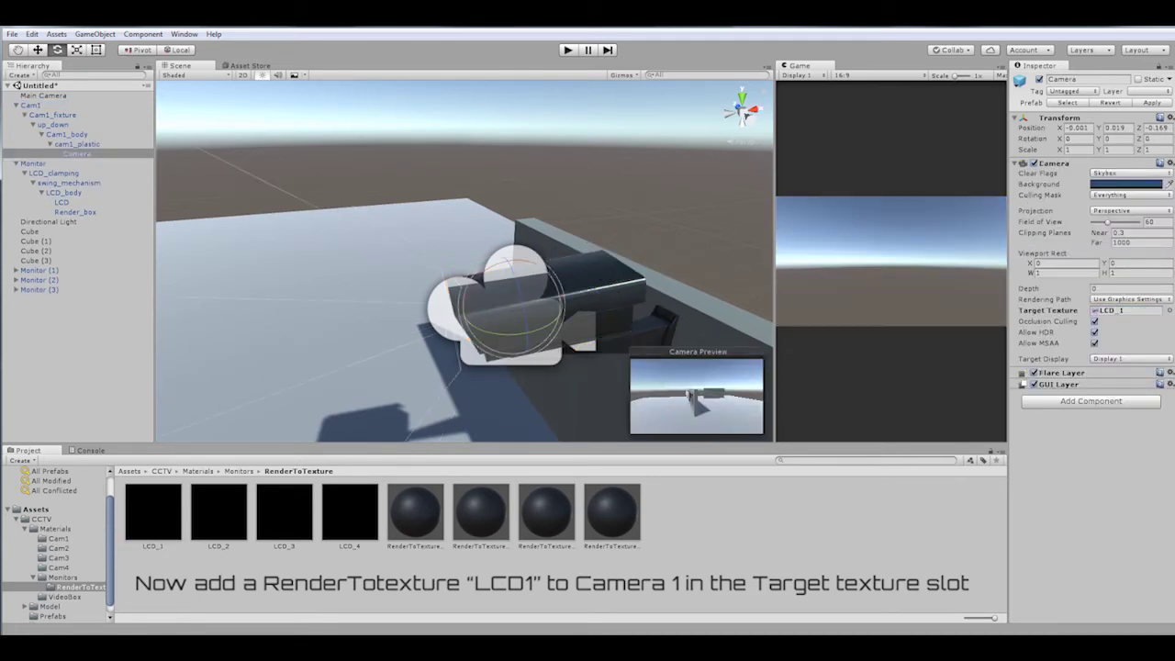
# Step: Apply the RenderToTexture_LCD2 material to the Render_box of the second monitor
pyautogui.moveTo(464, 276); pyautogui.dragTo(418, 303, button='right')
pyautogui.click(431, 267)
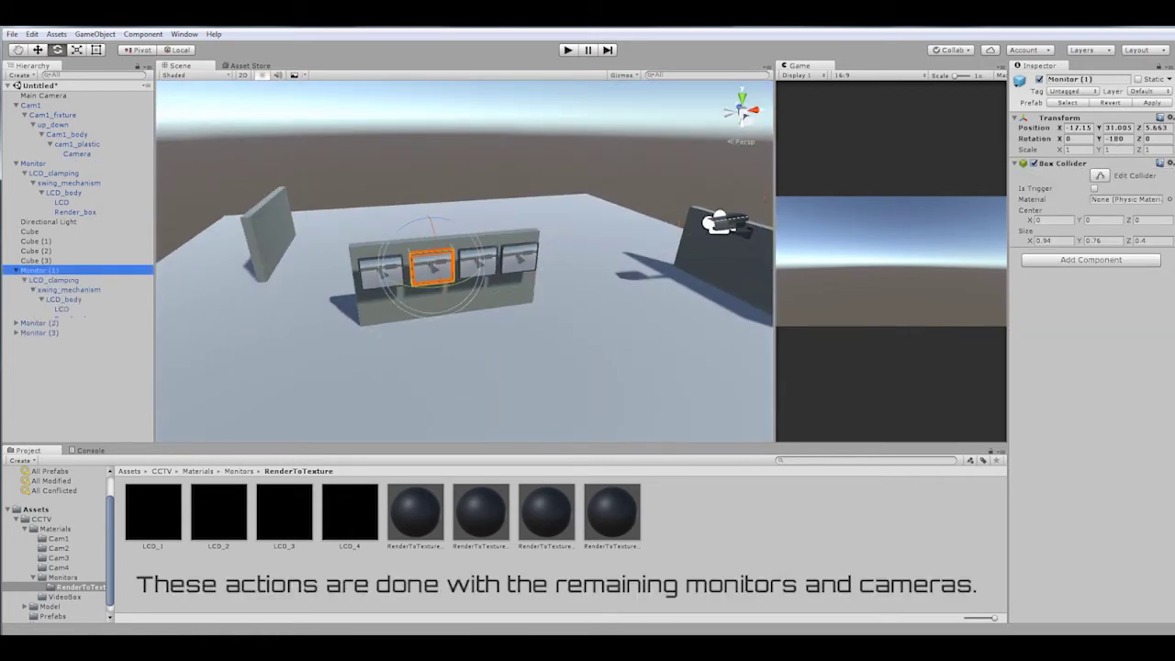
pyautogui.click(431, 267)
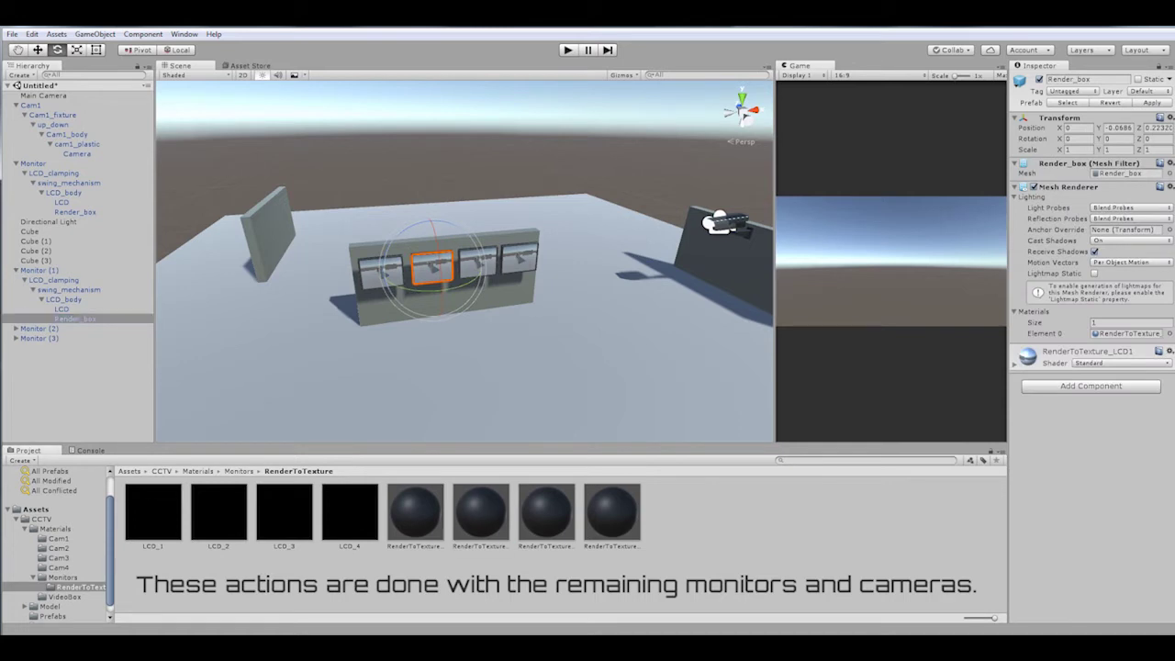
# Step: Apply the RenderToTexture_LCD3 material to the Render_box of Monitor (2) and RenderToTexture_LCD4 to the Render_box of Monitor (3)
pyautogui.click(16, 328)
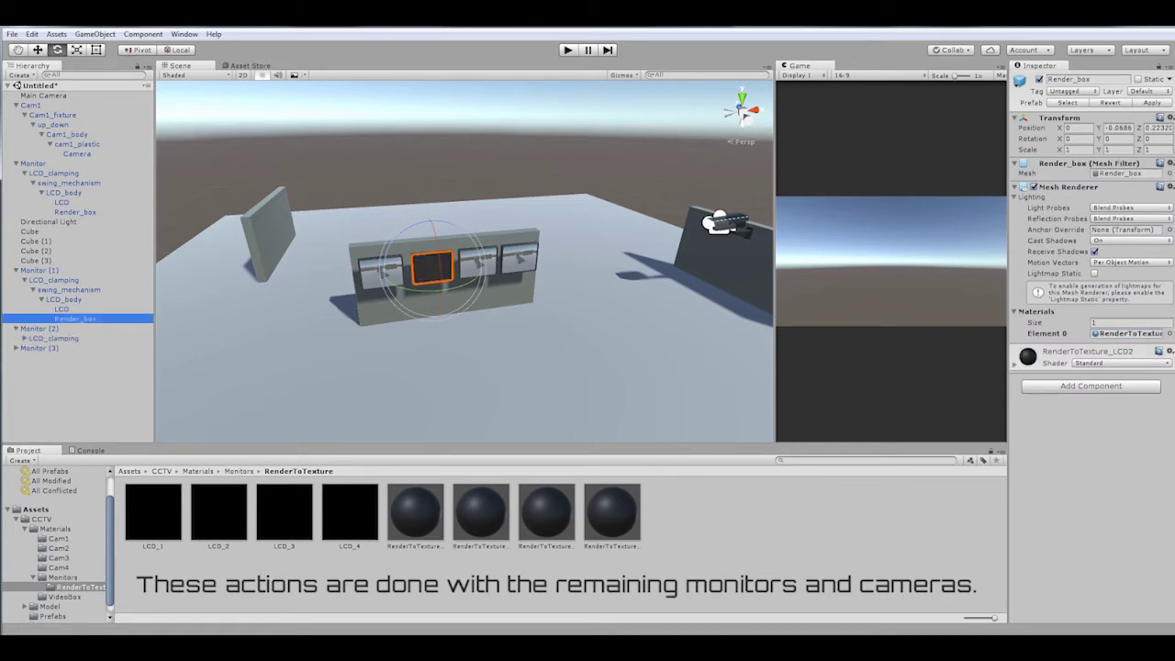
pyautogui.click(42, 358)
pyautogui.click(75, 377)
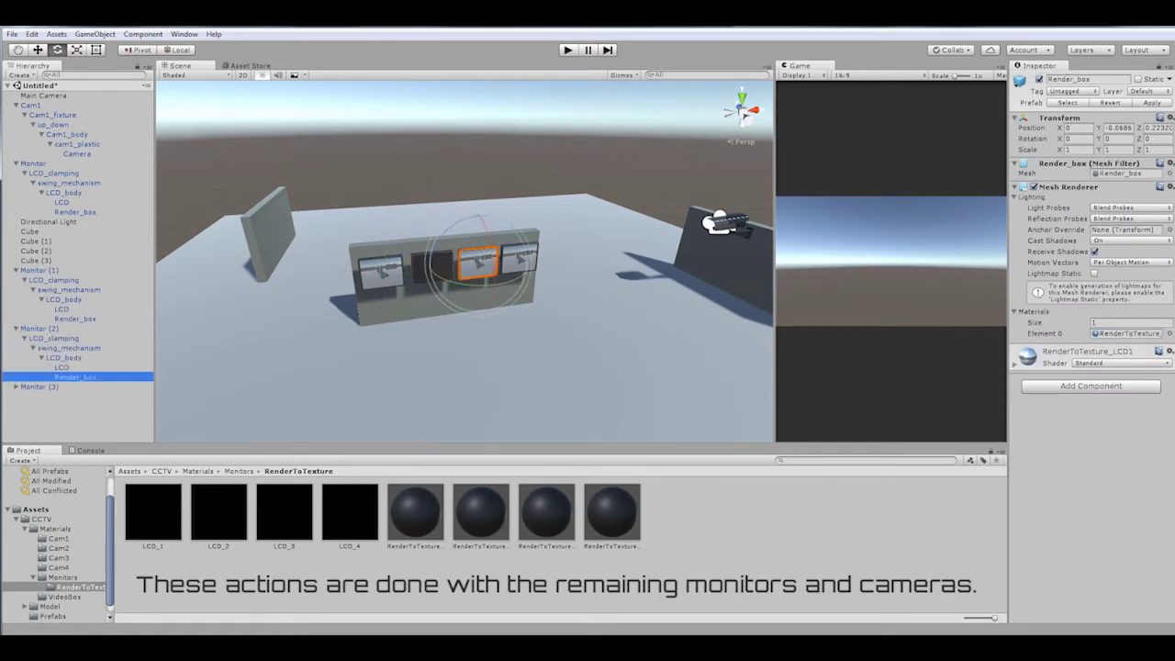
pyautogui.click(15, 386)
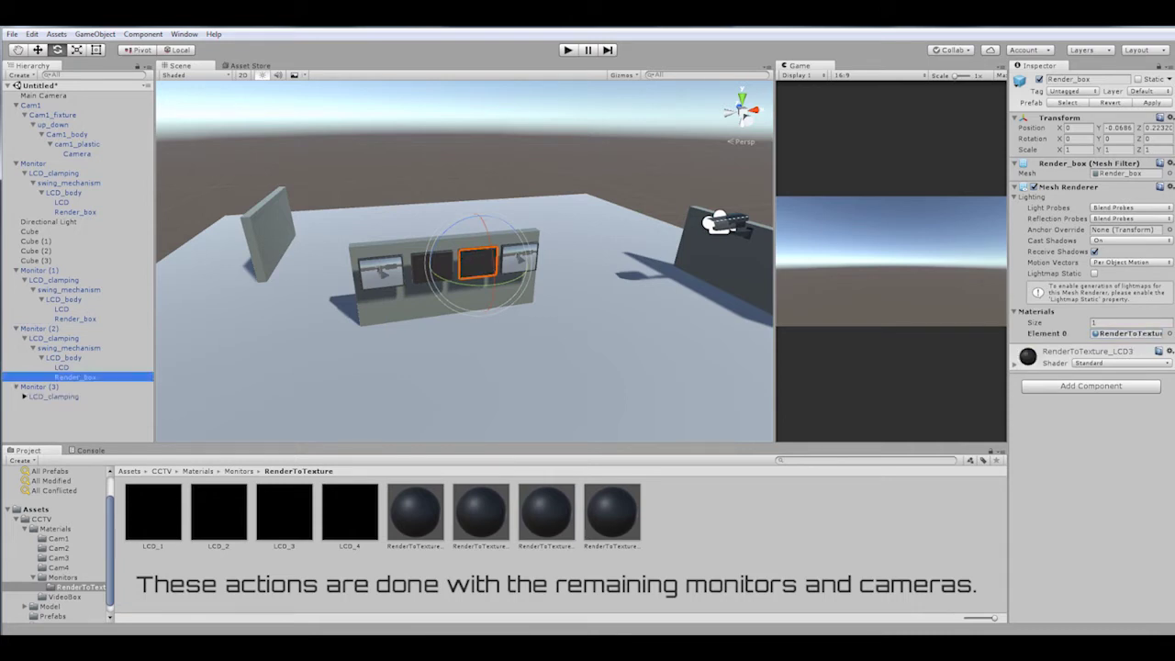
pyautogui.click(75, 434)
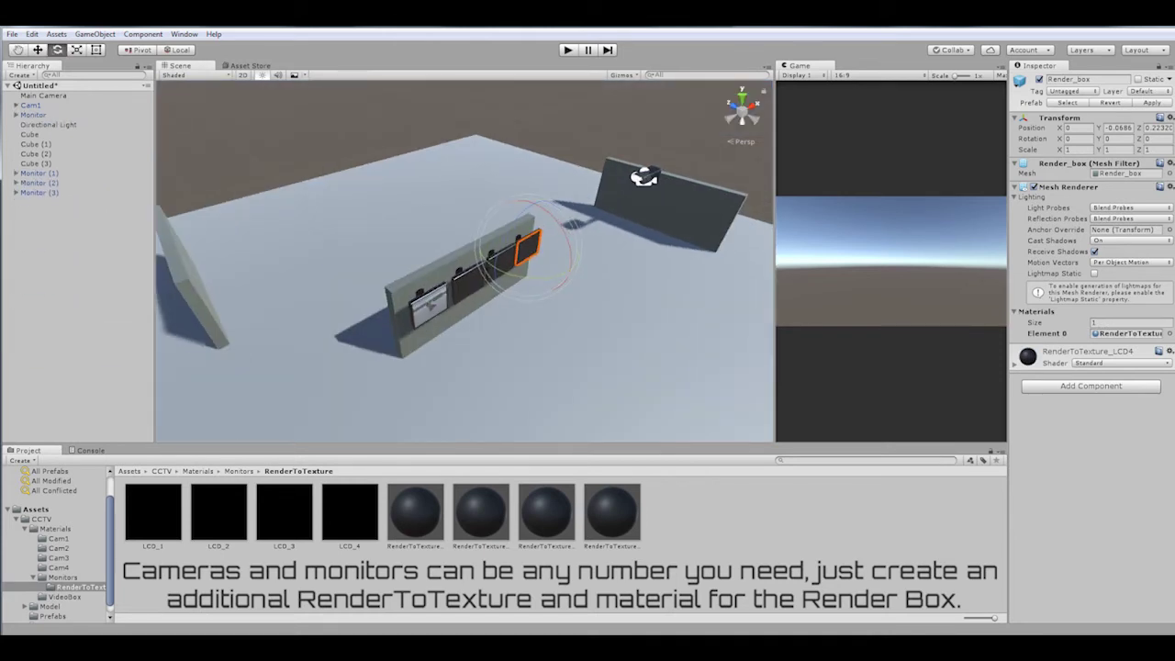
# Step: Add the Cam2 prefab from the CCTV Prefabs folder to the scene
pyautogui.click(52, 616)
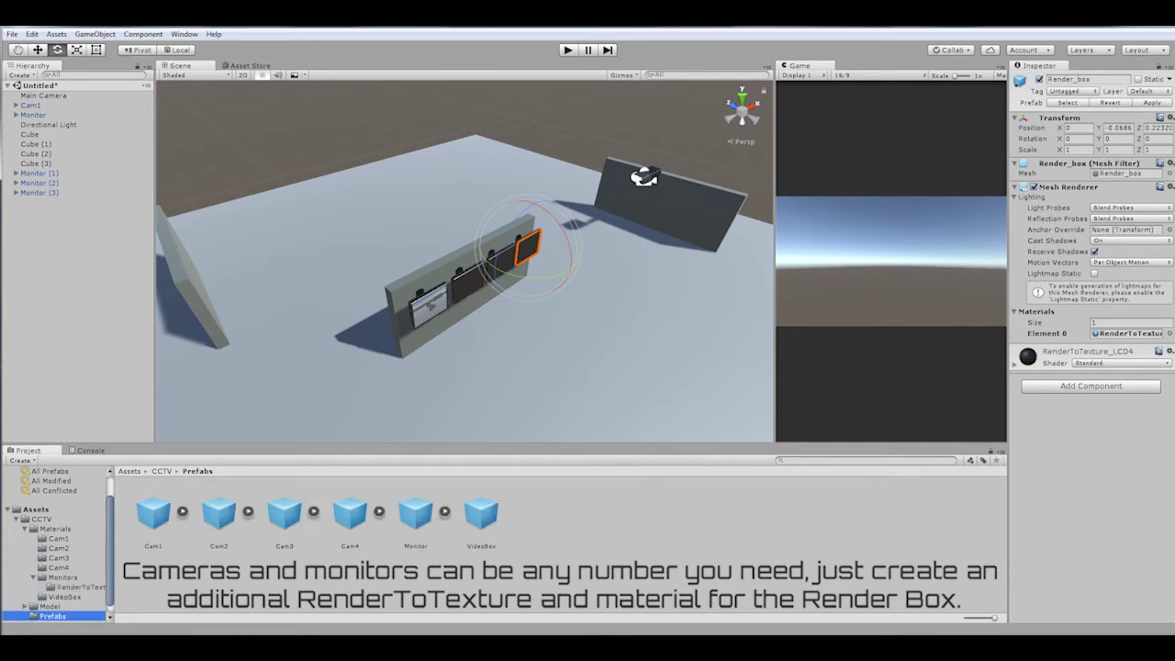
pyautogui.moveTo(219, 514); pyautogui.dragTo(428, 432)
pyautogui.press('f')
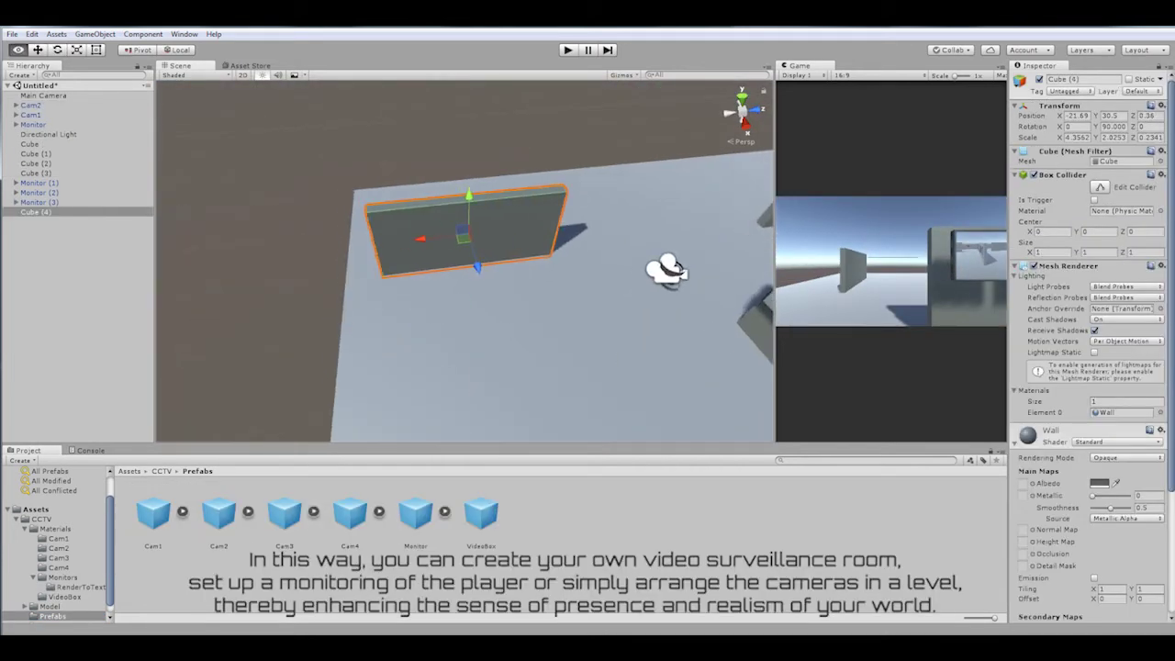
# Step: Lay a duplicated wall cube flat at Y 31.7 as a ceiling slab over Cube (4), and place Cam2 under it at about Y 31.373, Z 0.76
pyautogui.moveTo(464, 197); pyautogui.dragTo(432, 248)
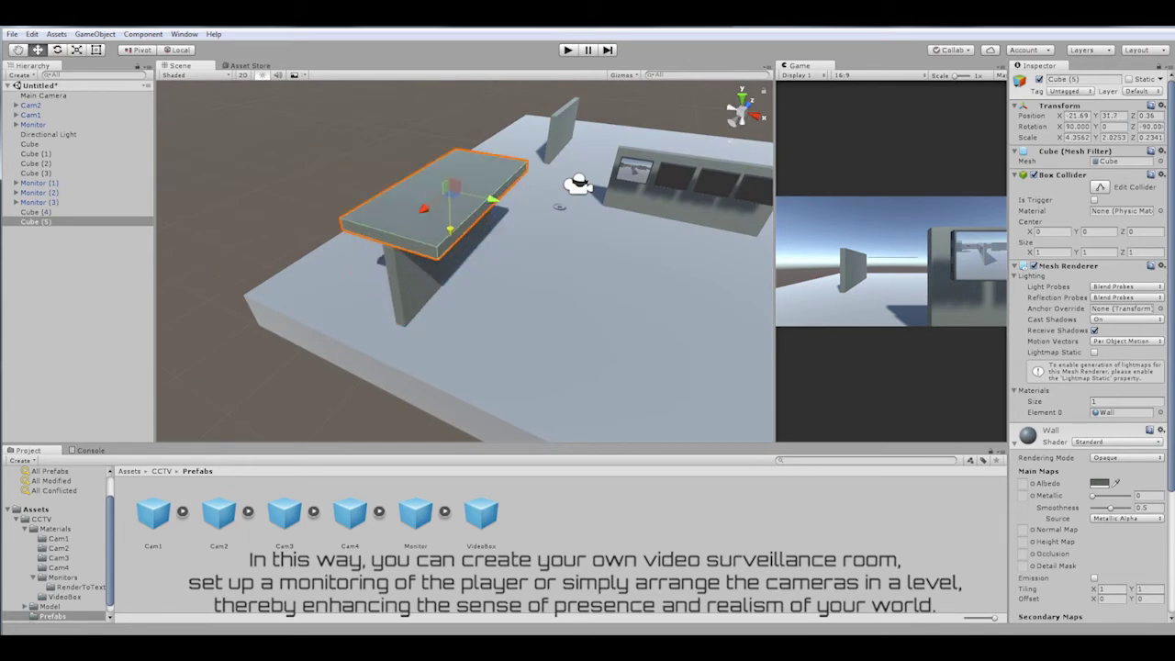
pyautogui.click(30, 104)
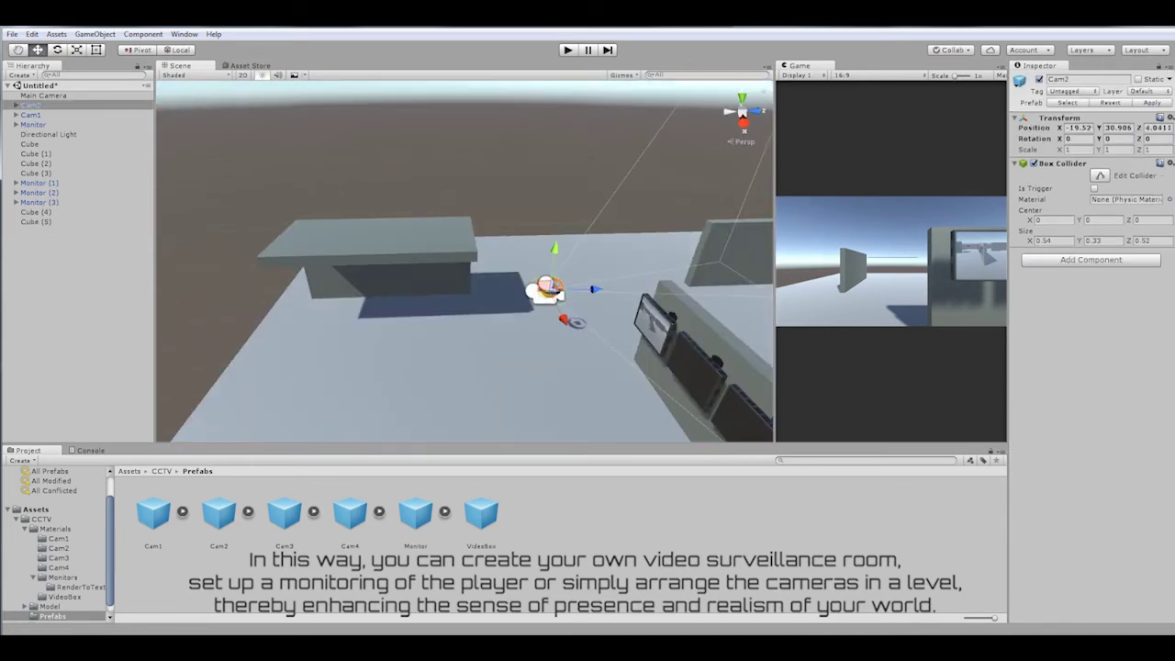
pyautogui.press('f')
pyautogui.keyDown('alt'); pyautogui.moveTo(465, 262); pyautogui.dragTo(546, 264); pyautogui.keyUp('alt')
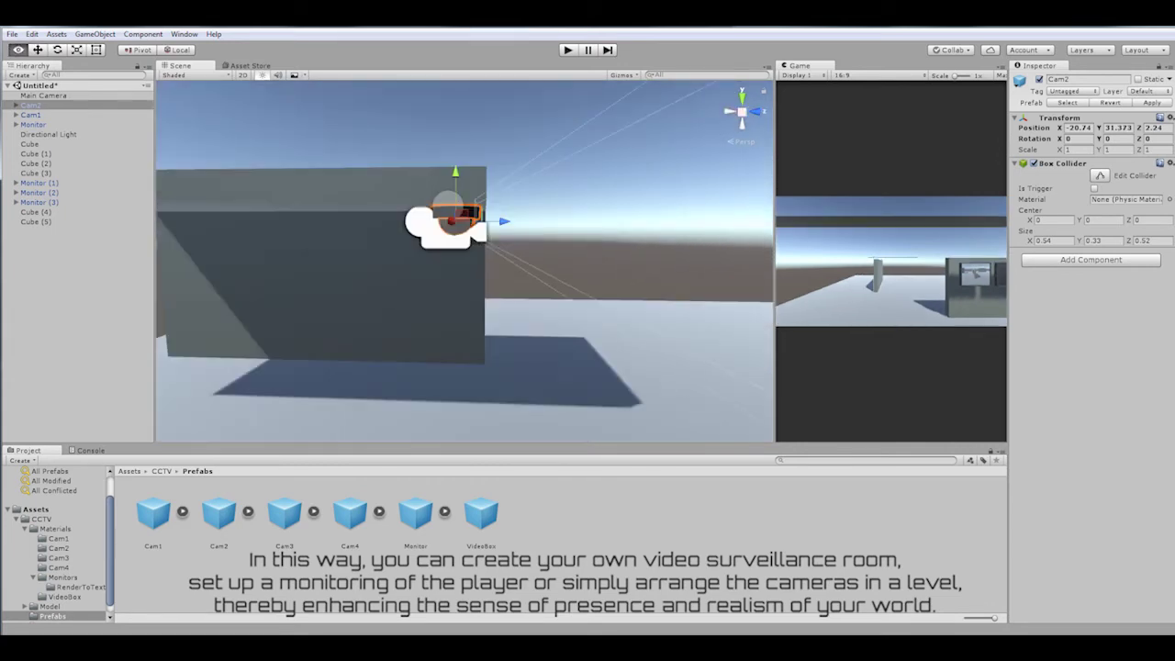
pyautogui.press('f')
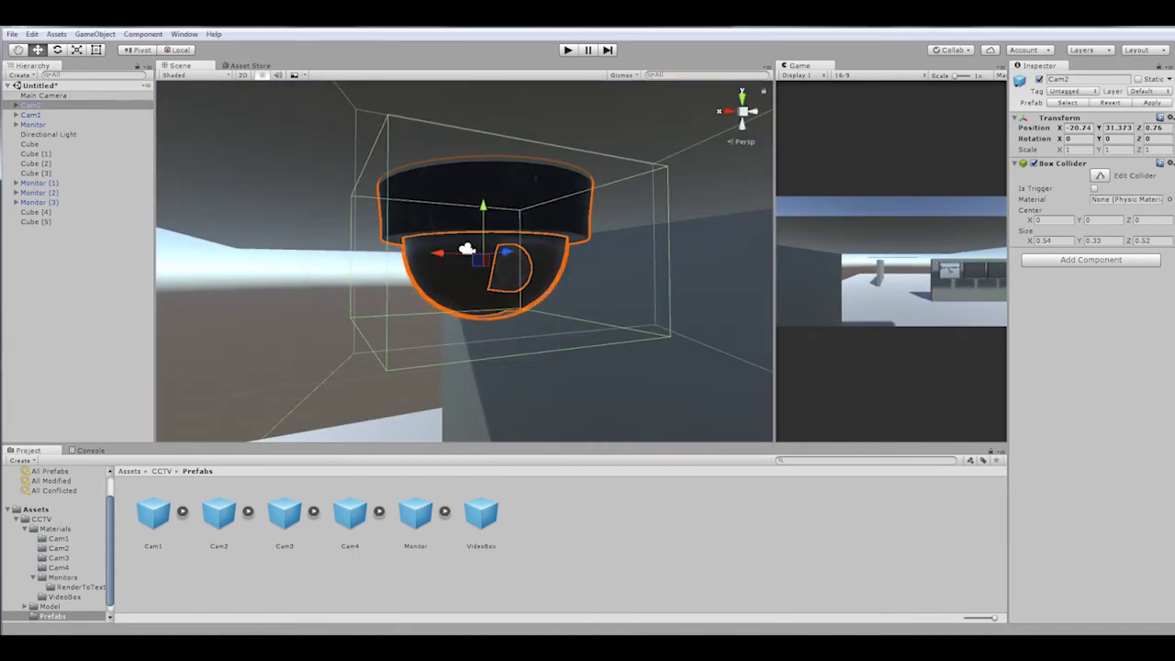
# Step: Aim Cam2 at the monitor wall by rotating its Dome_glass 30 degrees around Y and tilting the inner lens assembly downward
pyautogui.click(16, 104)
pyautogui.click(496, 285)
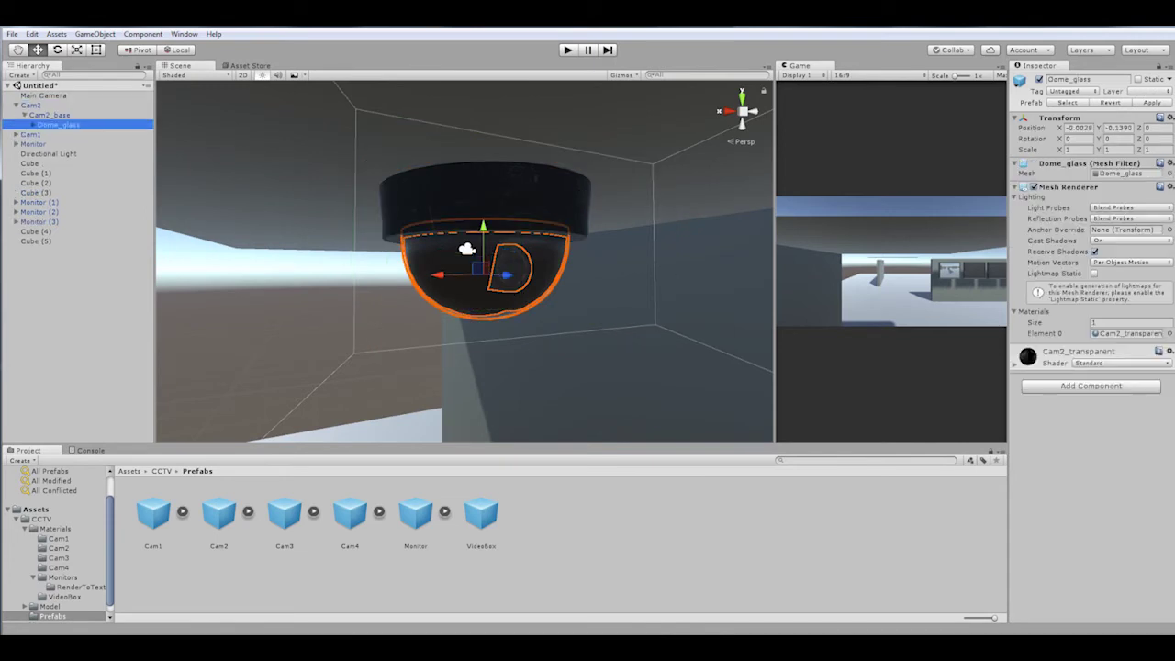
pyautogui.press('e')
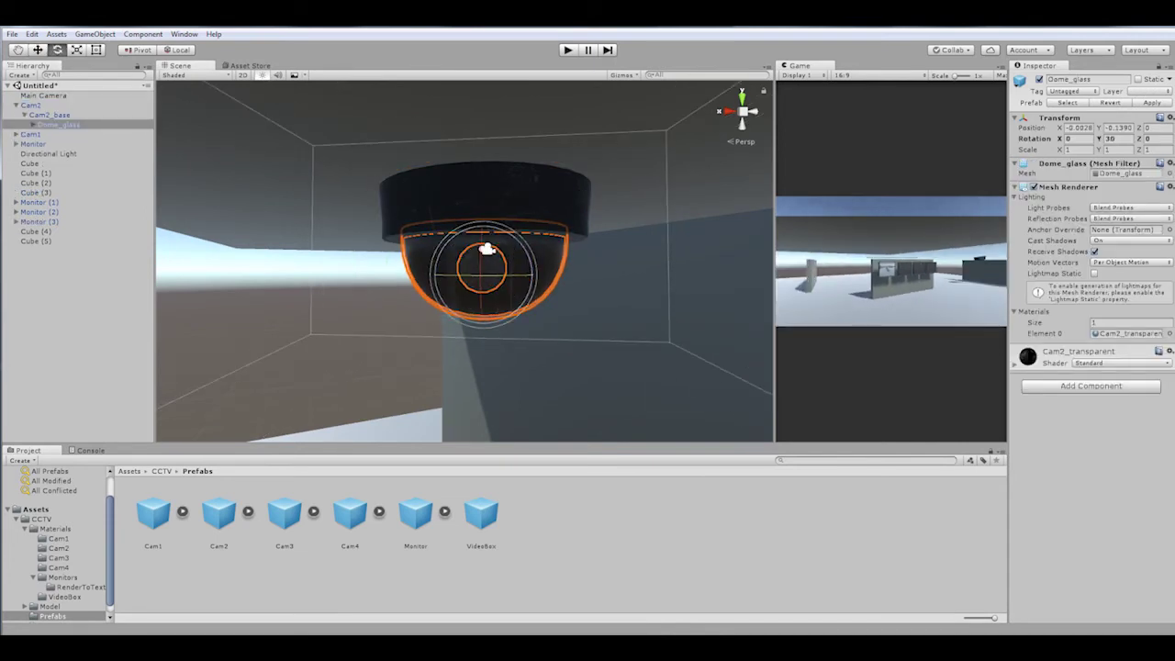
pyautogui.click(484, 249)
pyautogui.click(467, 249)
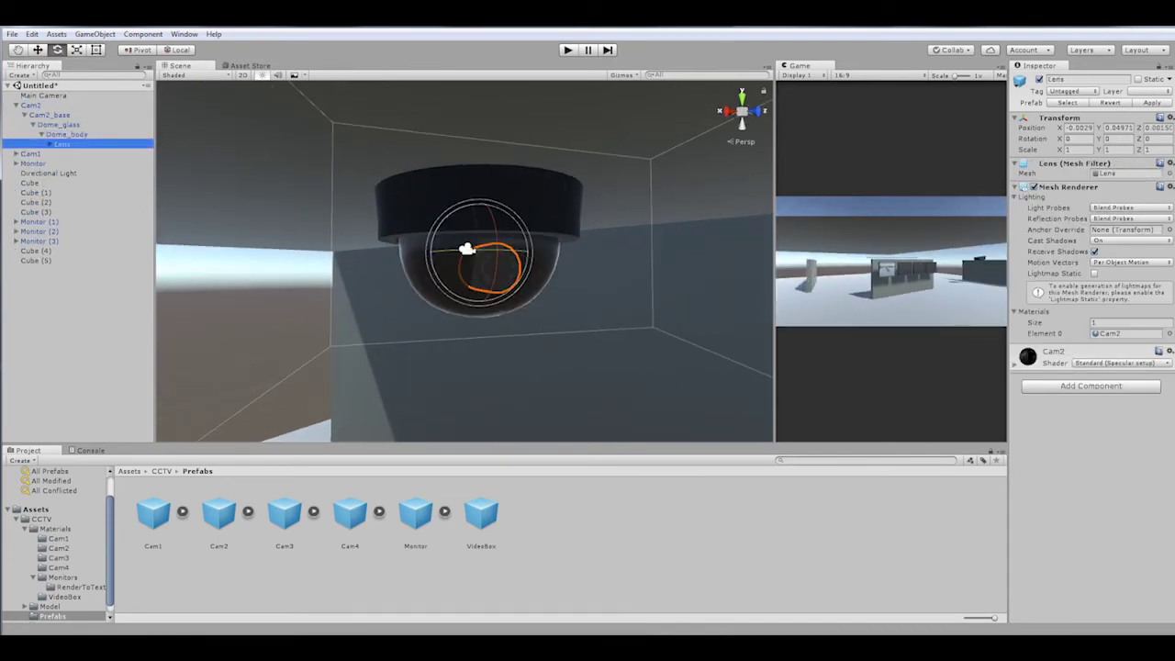
pyautogui.moveTo(466, 248); pyautogui.dragTo(467, 240)
# Step: Assign the LCD_2 render texture as the target texture of Cam2's nested Camera and bring the monitor wall into view
pyautogui.click(468, 240)
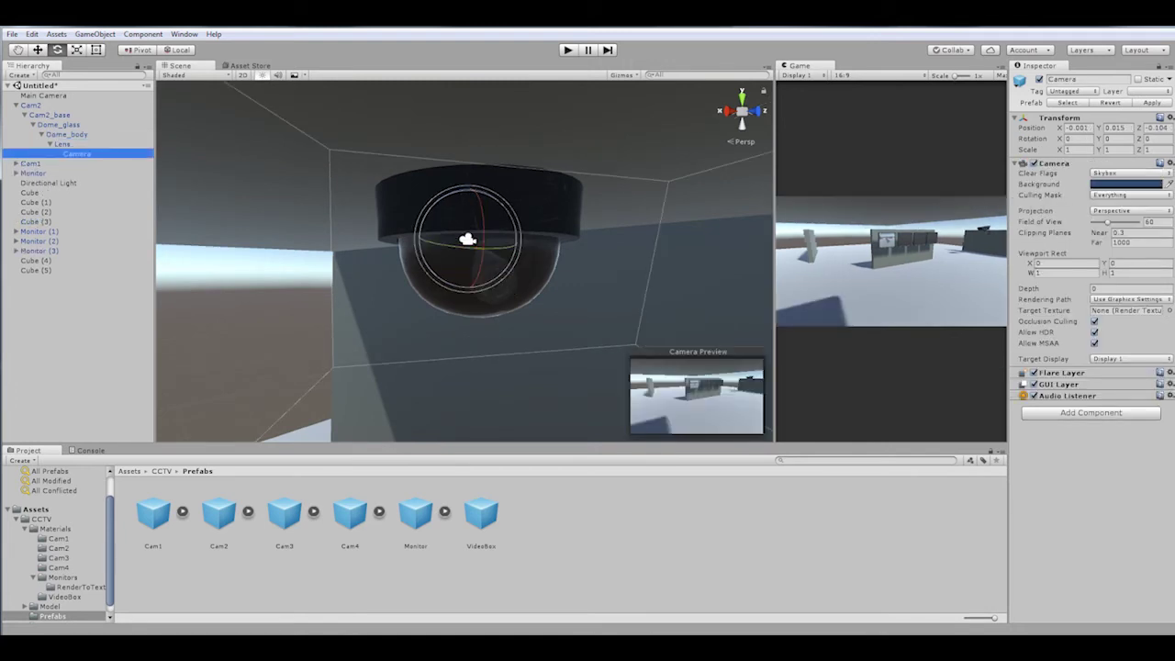
pyautogui.click(81, 586)
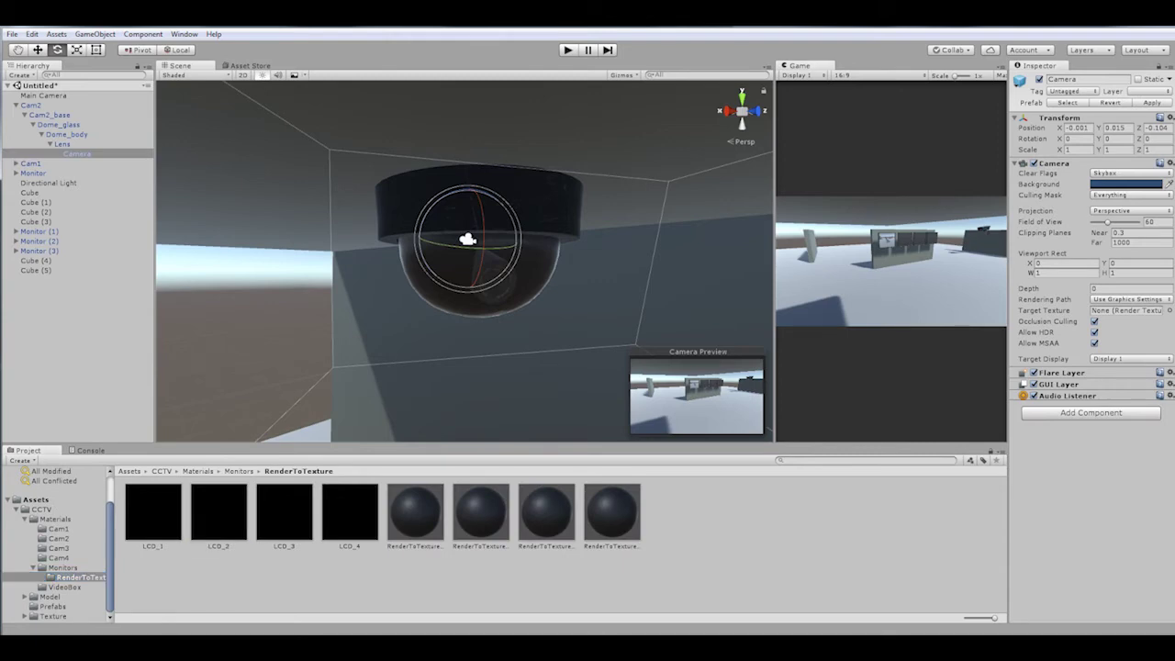
pyautogui.moveTo(218, 514); pyautogui.dragTo(1127, 310)
pyautogui.doubleClick(33, 172)
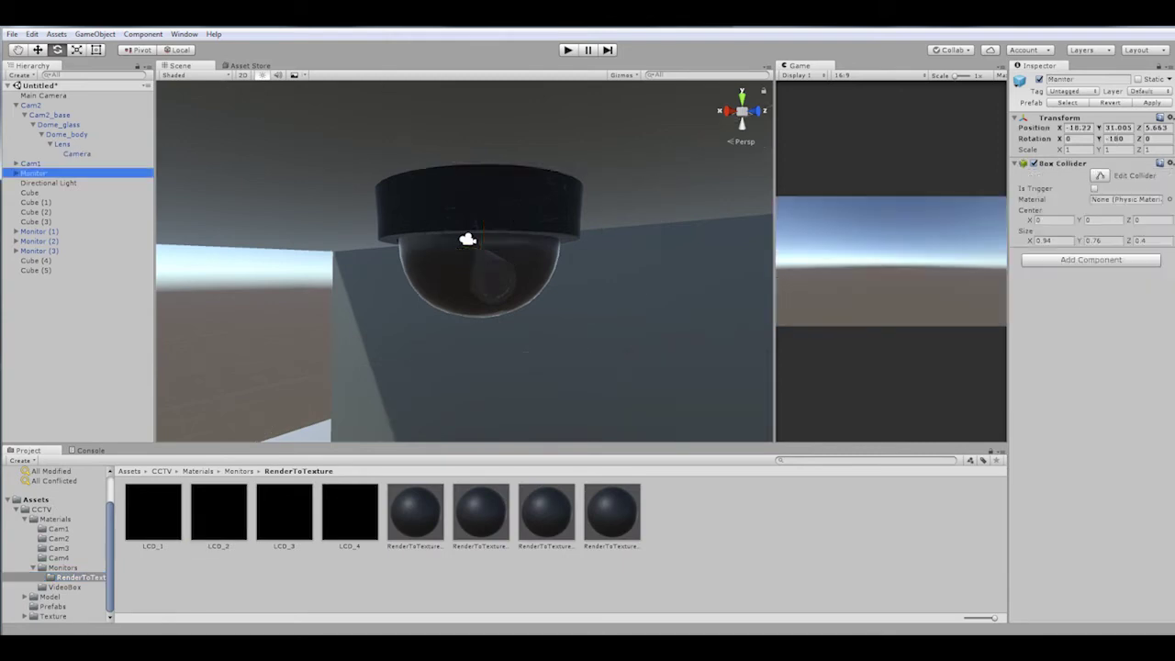
pyautogui.scroll(-5, 440, 275)
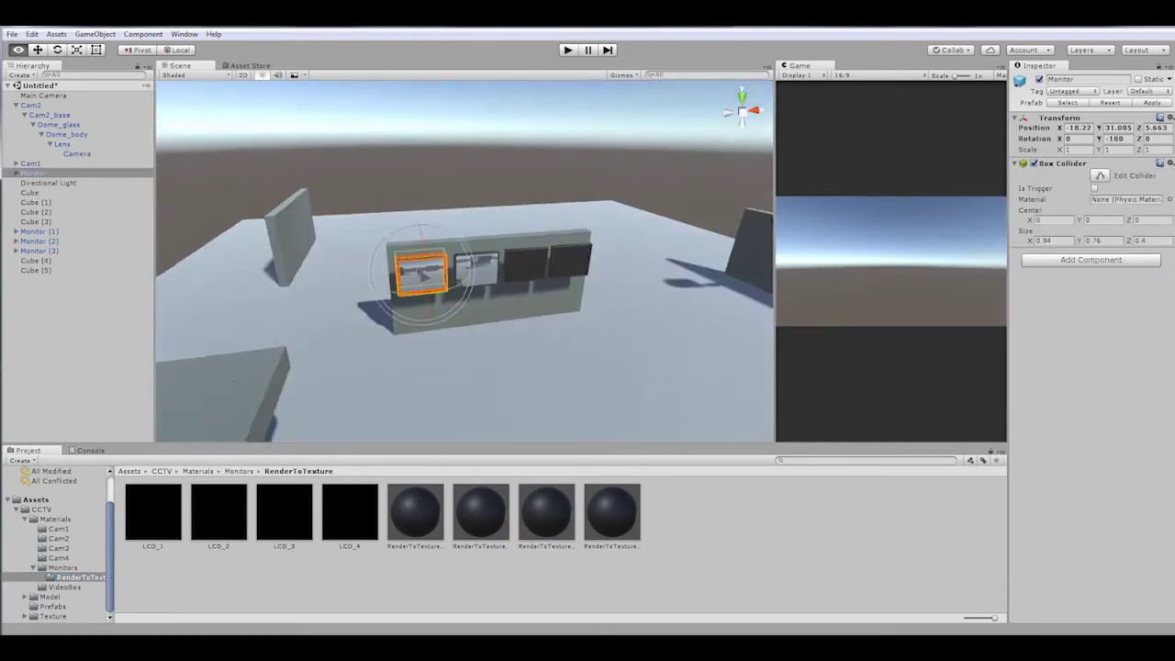
# Step: Add the Cam3 prefab from the CCTV Prefabs folder to the scene near the monitor wall
pyautogui.keyDown('alt'); pyautogui.moveTo(275, 368); pyautogui.dragTo(197, 399); pyautogui.keyUp('alt')
pyautogui.moveTo(285, 514); pyautogui.dragTo(333, 281)
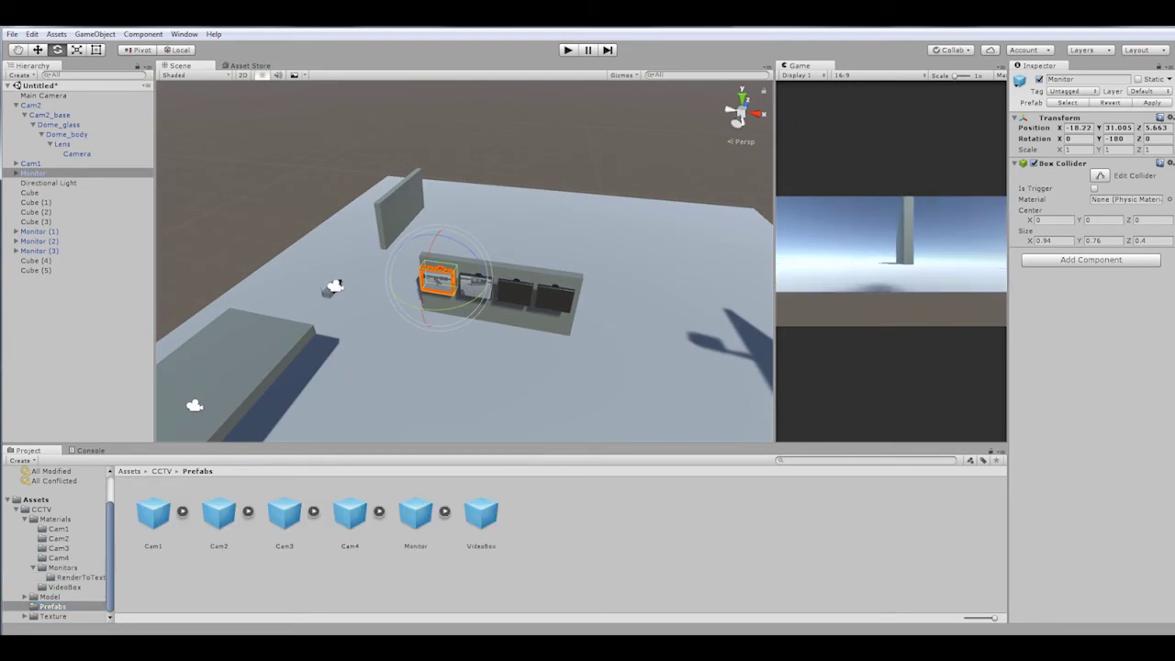
pyautogui.press('f')
# Step: Set Cube (3)'s Y rotation to 0 and move the wall to about X -15.24, Z -1.41
pyautogui.click(35, 232)
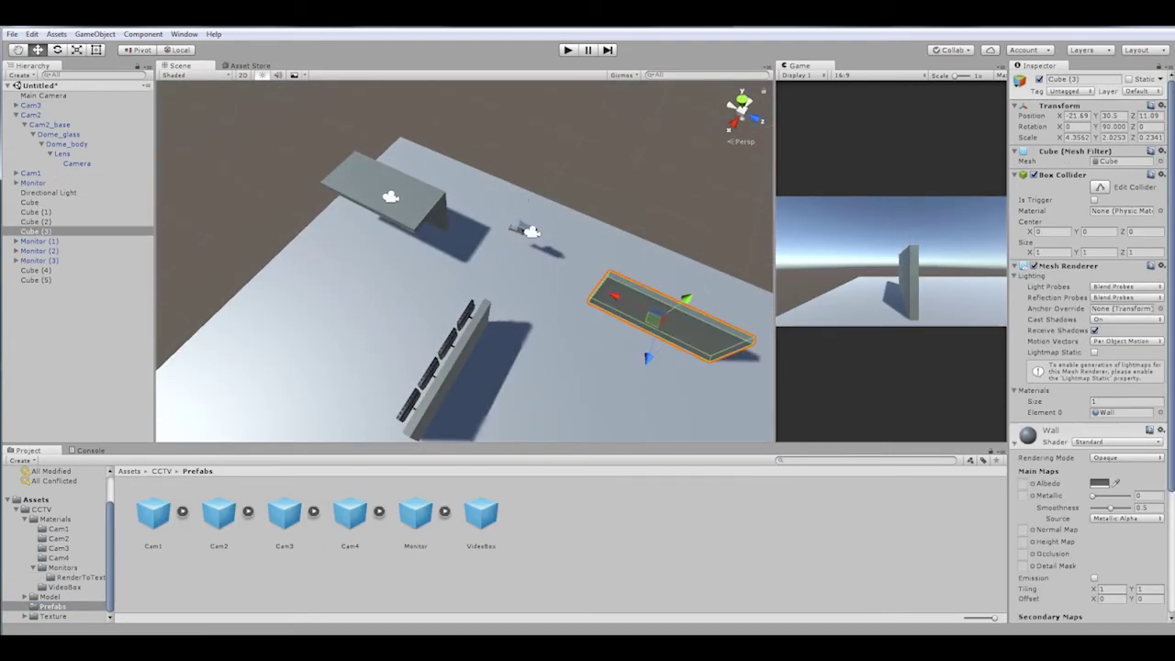
pyautogui.write('0')
pyautogui.press('Return')
pyautogui.hotkey('ctrl', 'z')
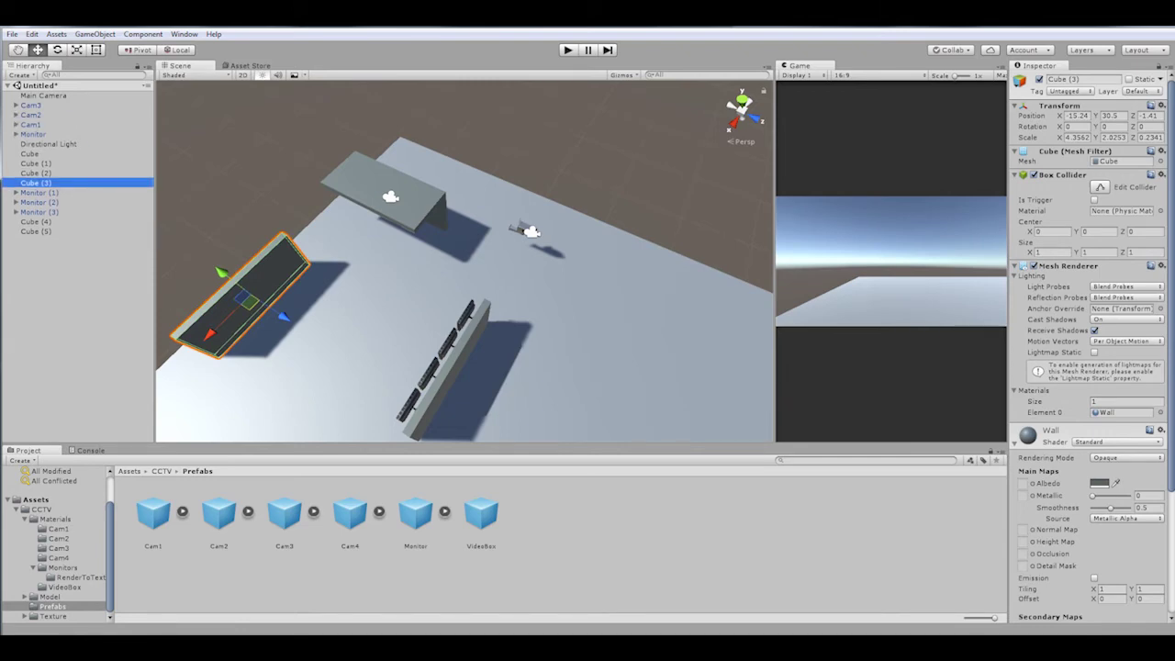
# Step: Scale the Cube (3) wall taller and mount Cam3 against it at about X -16.17, Y 31.985, Z -0.705
pyautogui.click(529, 231)
pyautogui.press('f')
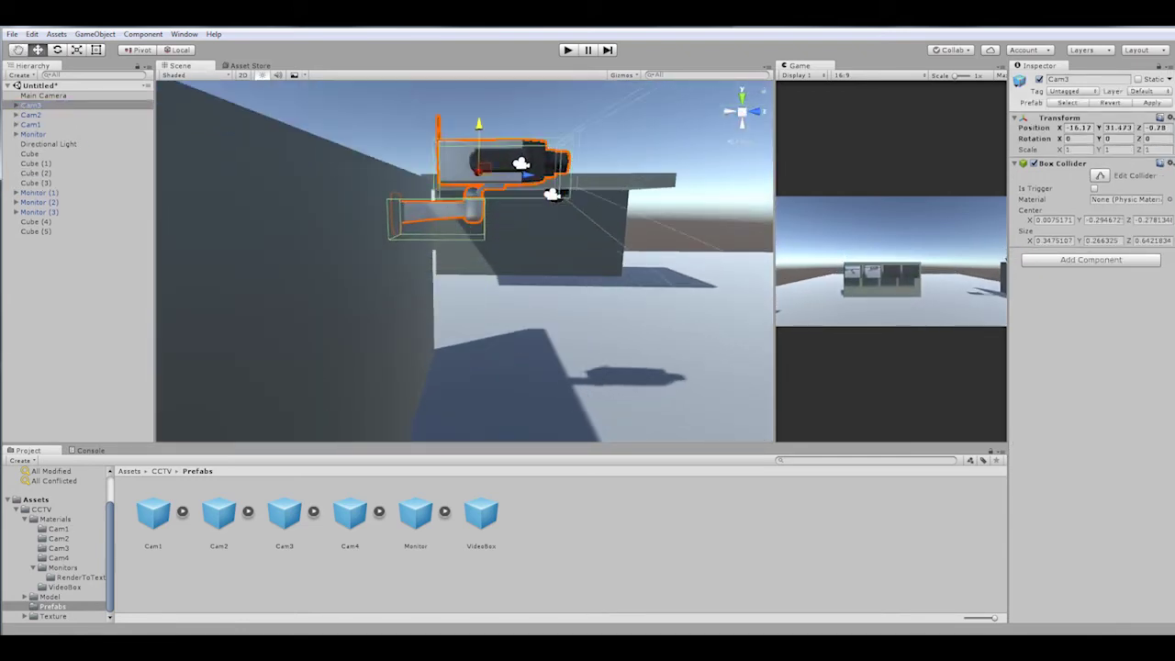
pyautogui.scroll(-4, 465, 260)
pyautogui.click(35, 183)
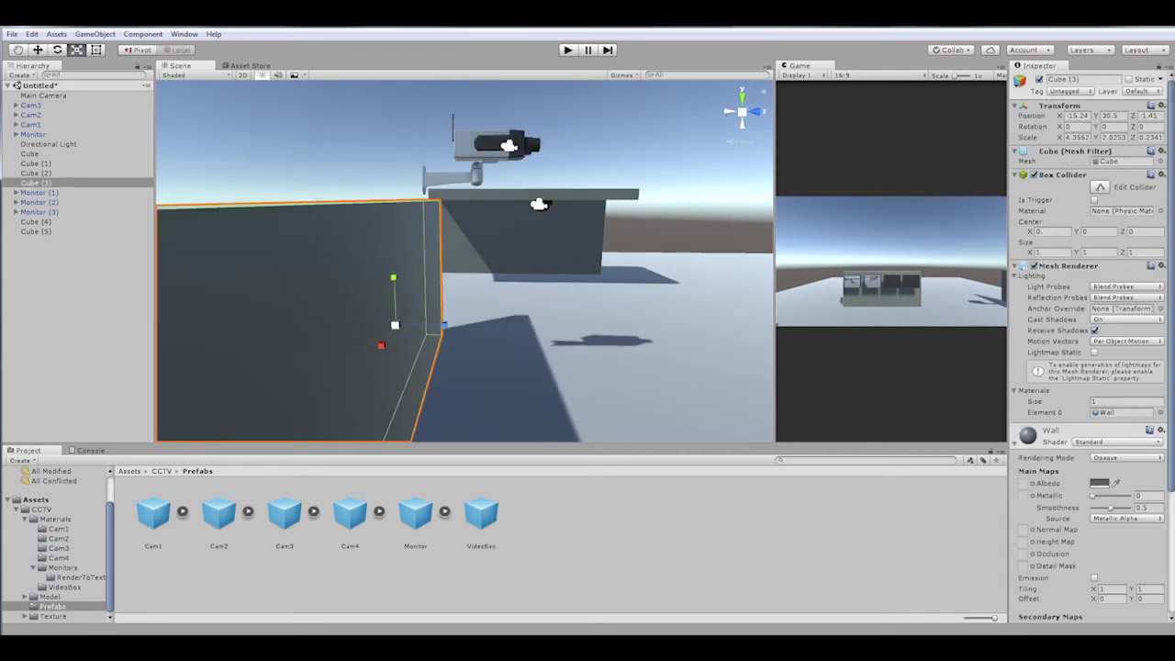
pyautogui.keyDown('alt'); pyautogui.moveTo(459, 276); pyautogui.dragTo(386, 262); pyautogui.keyUp('alt')
pyautogui.click(569, 129)
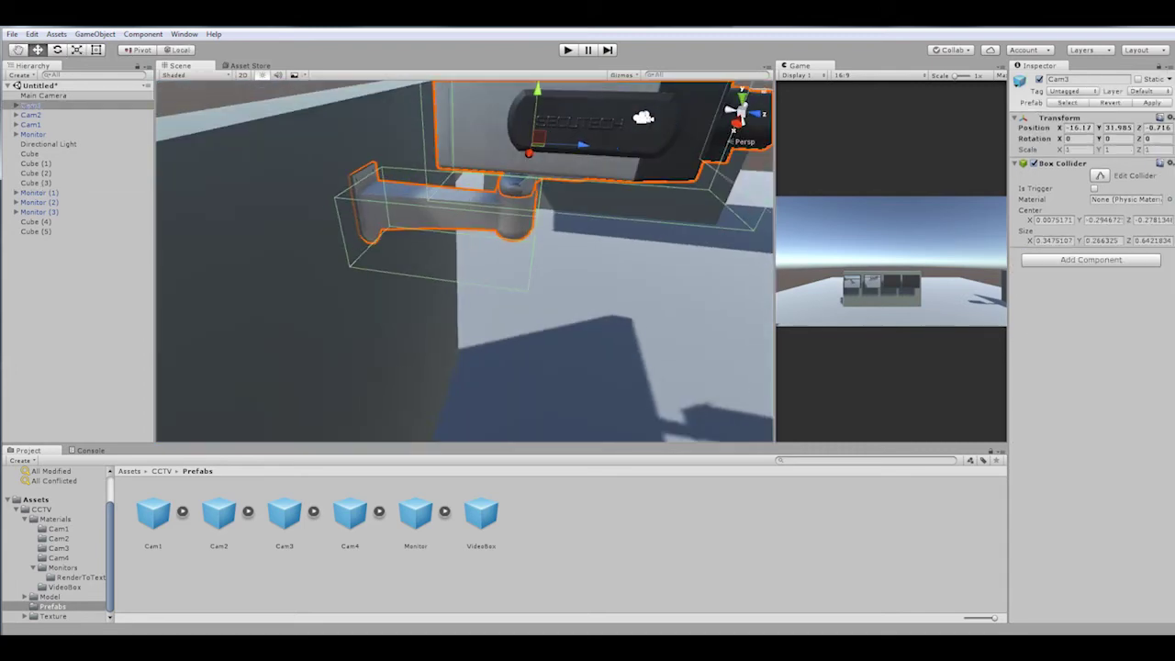
pyautogui.keyDown('alt'); pyautogui.moveTo(459, 276); pyautogui.dragTo(413, 239); pyautogui.keyUp('alt')
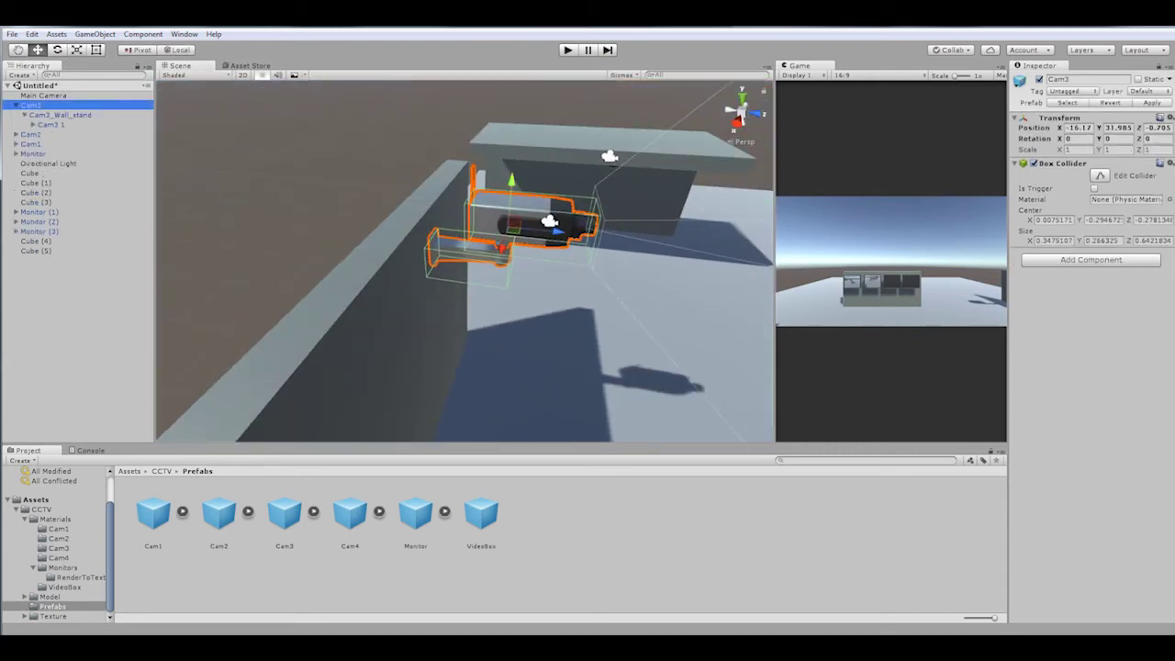
# Step: Aim Cam3 at the monitors by rotating its Cam3 1 body to about X 12.56, Y 16.907, Z 0.536
pyautogui.click(549, 221)
pyautogui.keyDown('alt'); pyautogui.moveTo(549, 220); pyautogui.dragTo(547, 244); pyautogui.keyUp('alt')
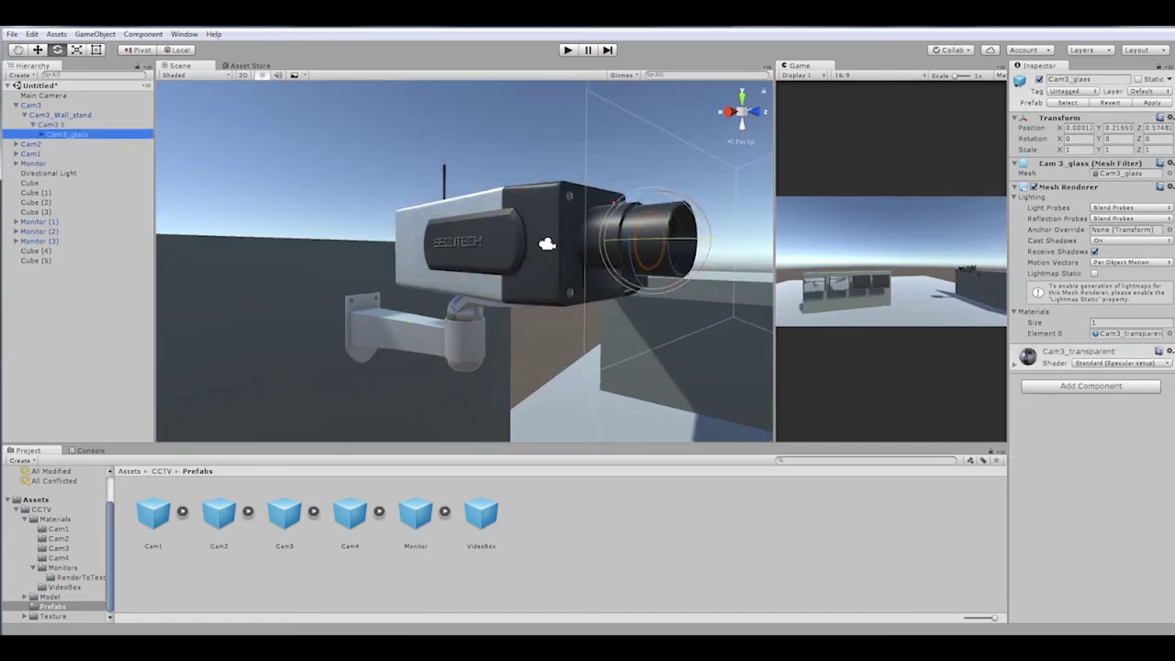
pyautogui.click(547, 244)
pyautogui.keyDown('alt'); pyautogui.moveTo(543, 249); pyautogui.dragTo(515, 256); pyautogui.keyUp('alt')
pyautogui.click(515, 256)
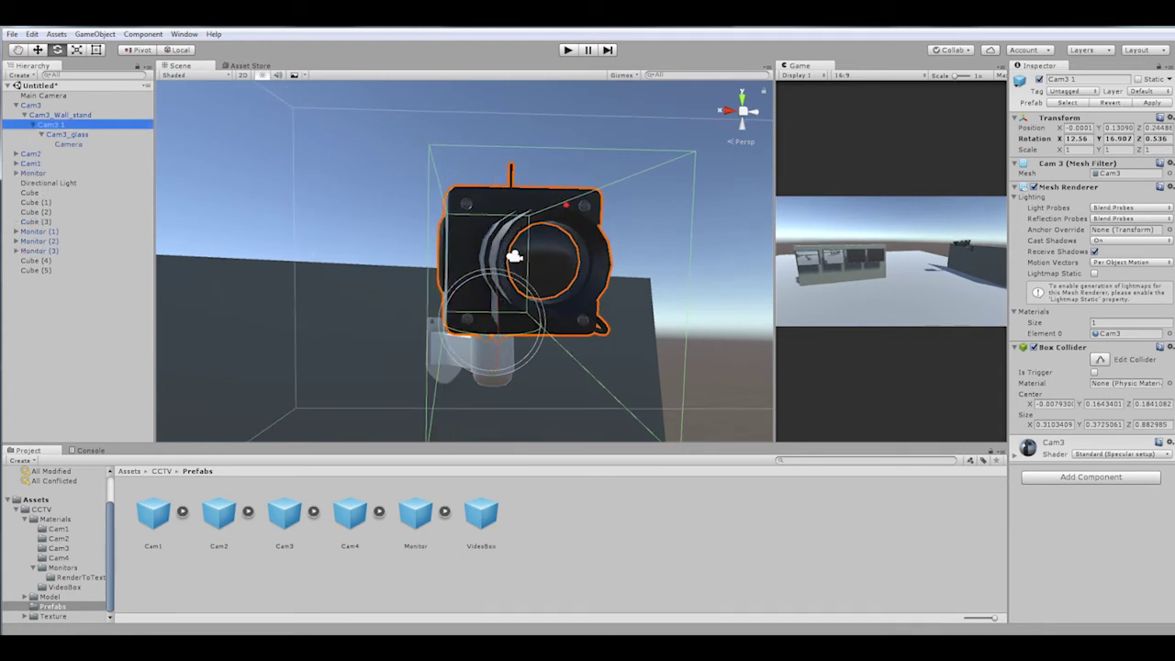
# Step: Assign the LCD_3 render texture as the target texture of Cam3's nested Camera and check the feed on Monitor (2)
pyautogui.click(81, 577)
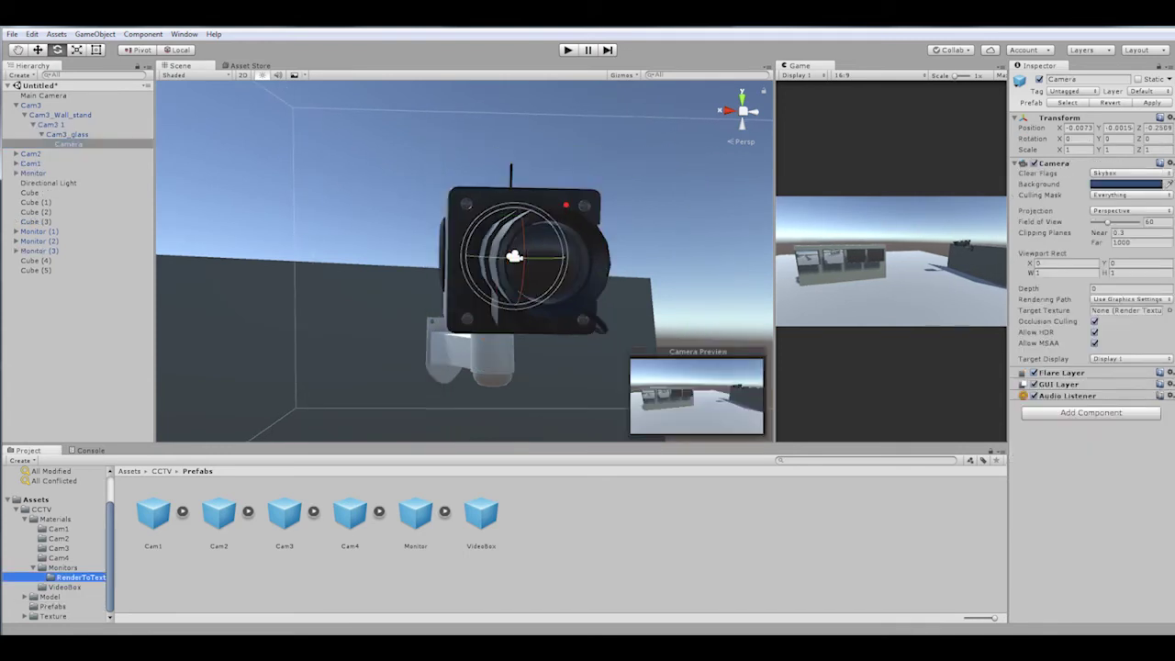
pyautogui.moveTo(1128, 310); pyautogui.dragTo(1127, 311)
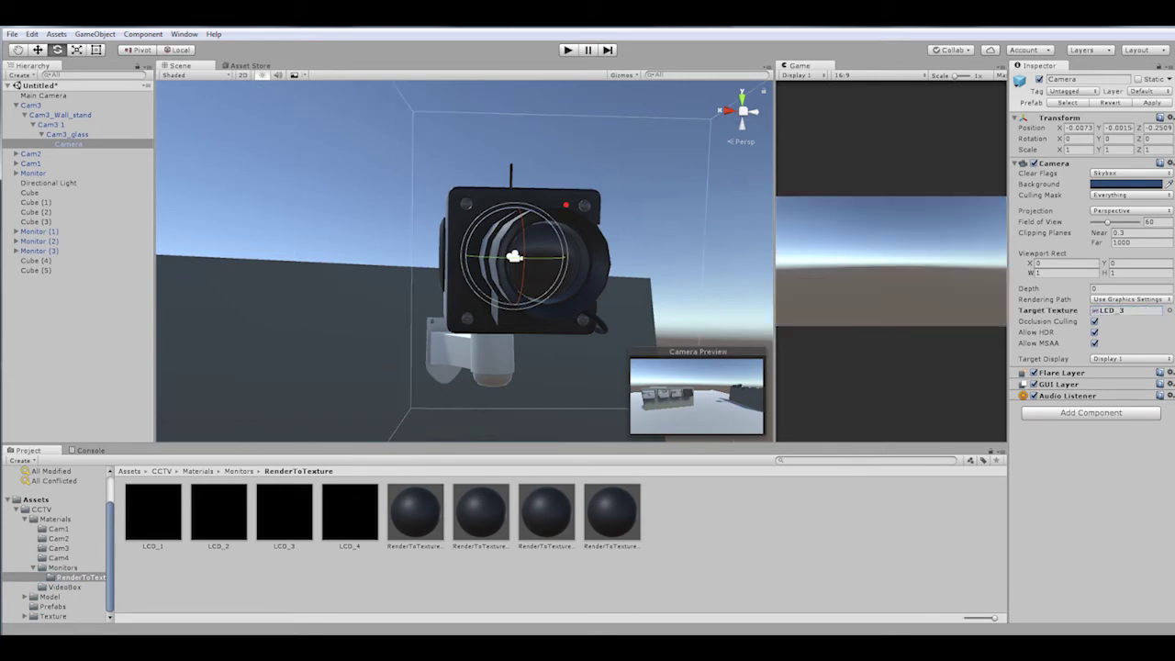
pyautogui.doubleClick(39, 240)
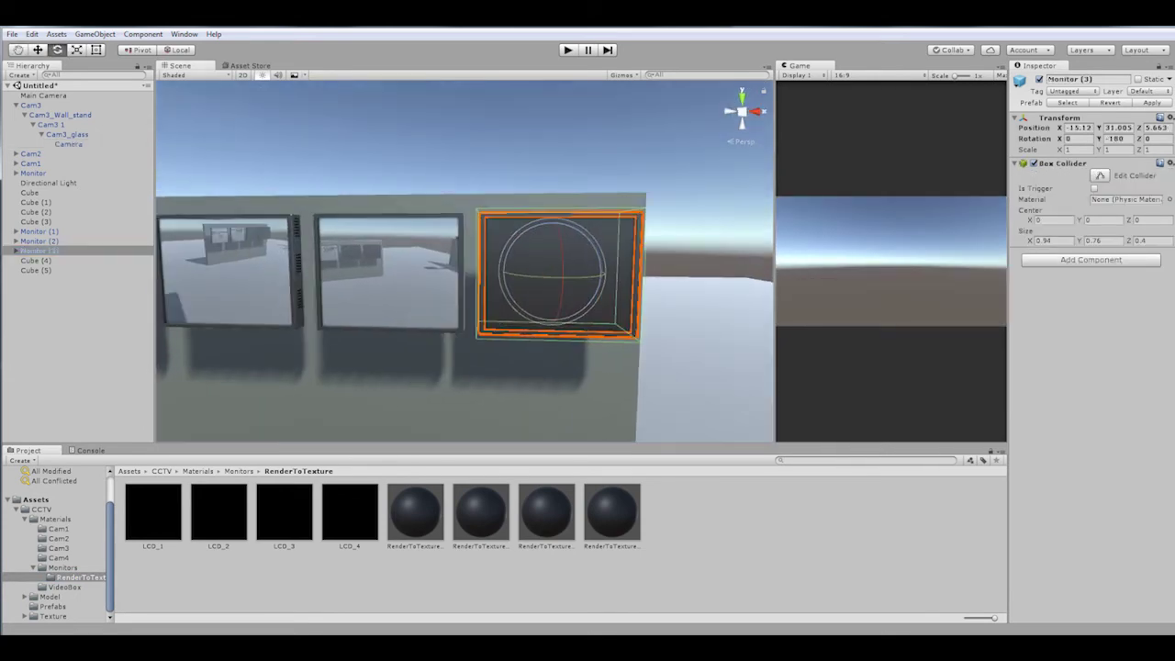
pyautogui.scroll(-5, 465, 296)
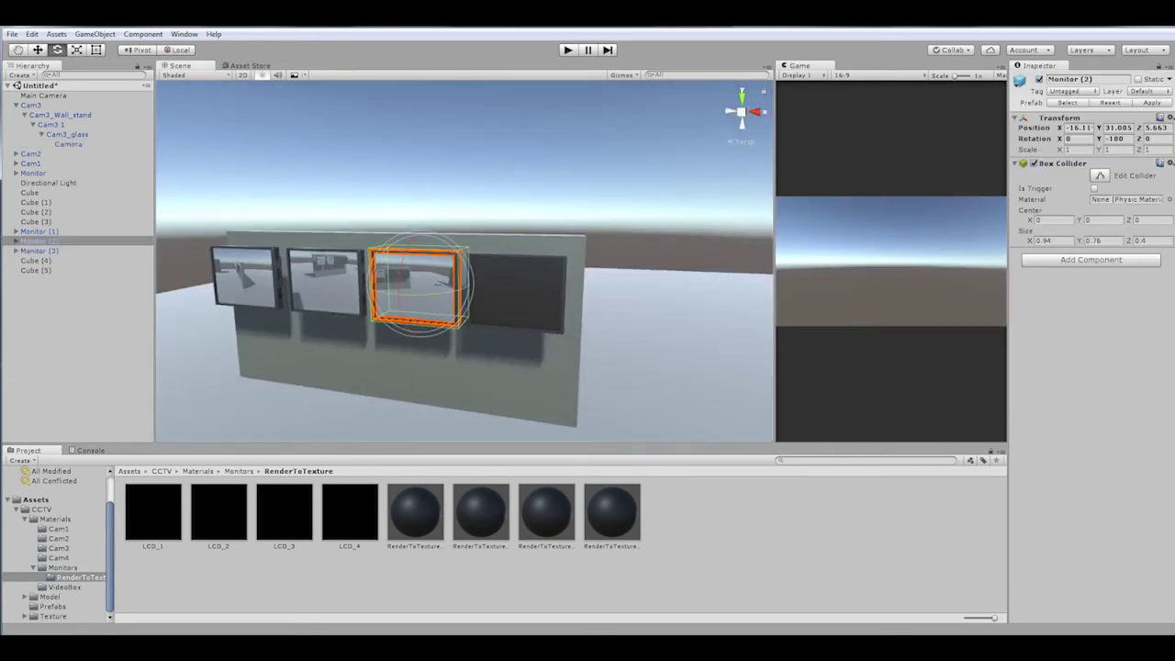
# Step: Duplicate a wall cube, rotate the copy to Y 135, and place it between two camera walls at about X -10.59, Z 0.32
pyautogui.click(16, 105)
pyautogui.keyDown('alt'); pyautogui.moveTo(464, 296); pyautogui.dragTo(391, 413); pyautogui.keyUp('alt')
pyautogui.scroll(3, 464, 296)
pyautogui.click(524, 367)
pyautogui.hotkey('ctrl', 'd')
pyautogui.press('e')
pyautogui.moveTo(404, 372); pyautogui.dragTo(410, 393)
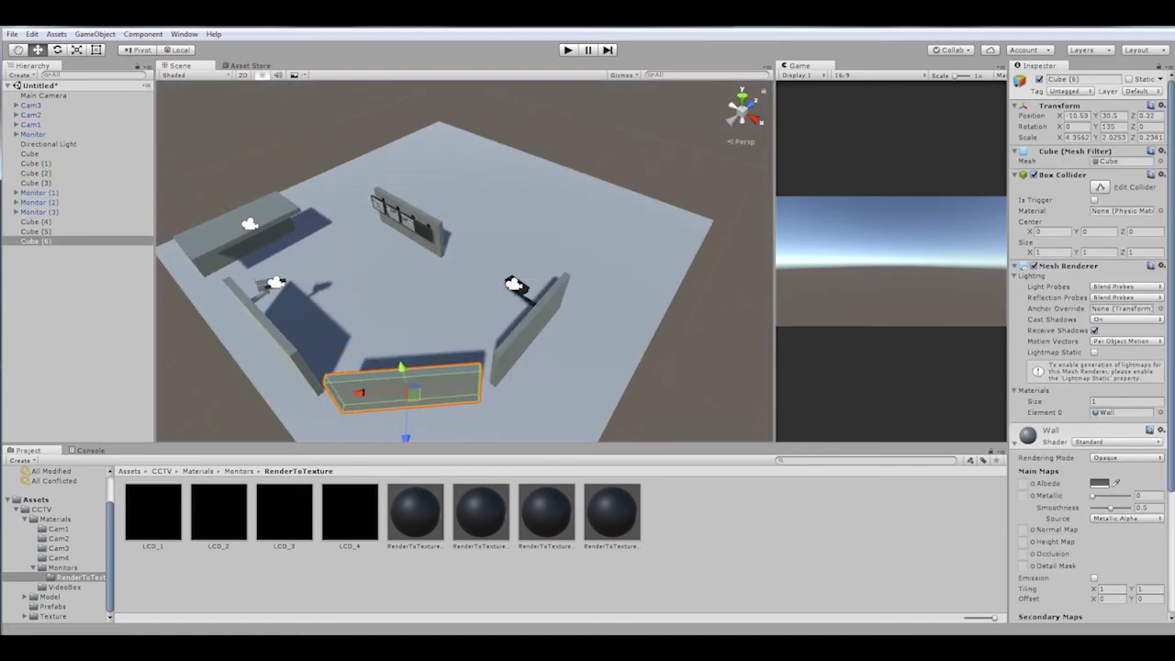
# Step: Add the Cam4 prefab from the CCTV Prefabs folder to the scene and focus on it
pyautogui.click(58, 557)
pyautogui.click(53, 606)
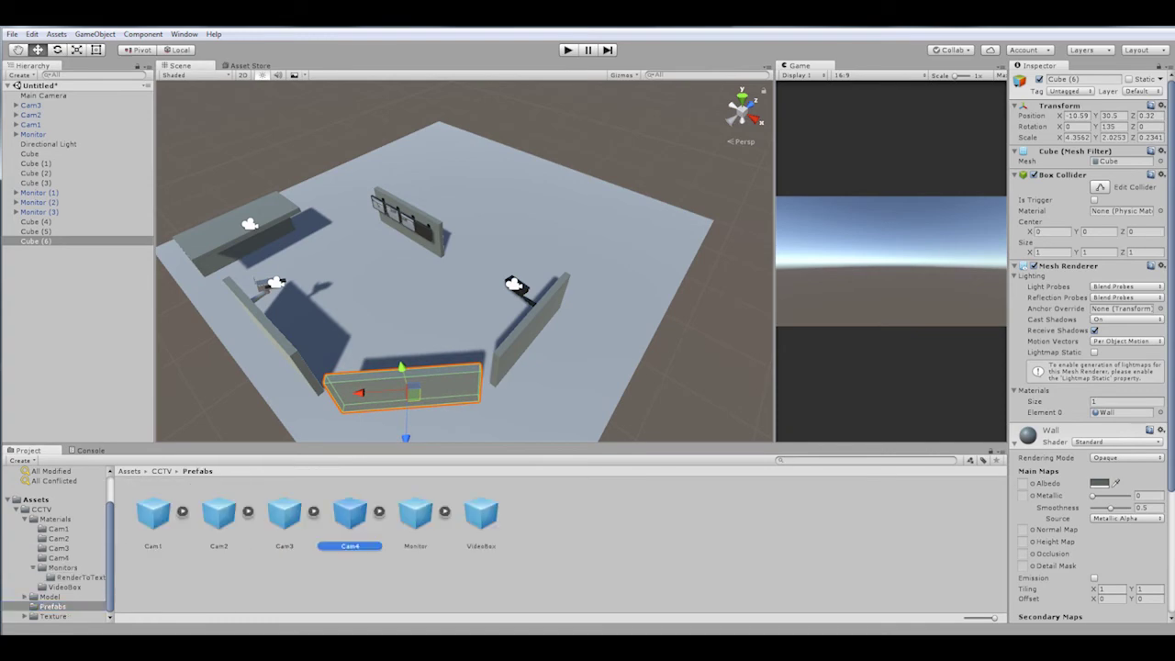
pyautogui.moveTo(350, 514); pyautogui.dragTo(36, 104)
pyautogui.doubleClick(31, 105)
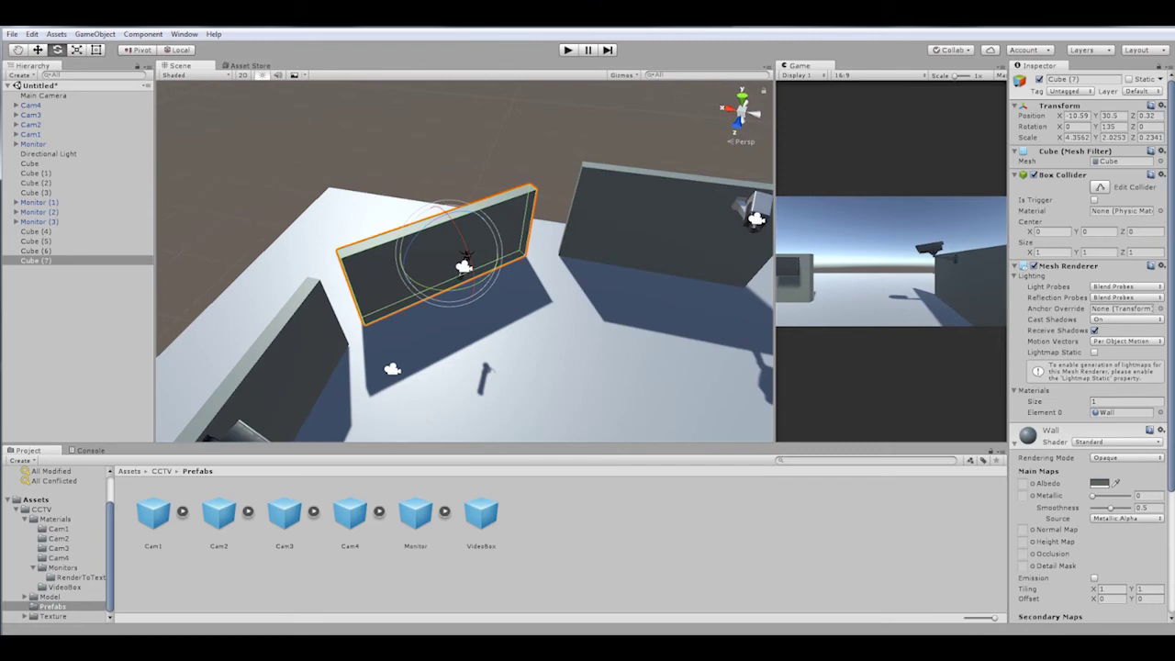
# Step: Turn Cube (7) into a ceiling slab over the new wall and position Cam4 beneath it at about X -11.18, Y 31.373, Z 1.2415
pyautogui.moveTo(466, 253); pyautogui.dragTo(470, 285)
pyautogui.keyDown('alt'); pyautogui.moveTo(470, 285); pyautogui.dragTo(486, 249); pyautogui.keyUp('alt')
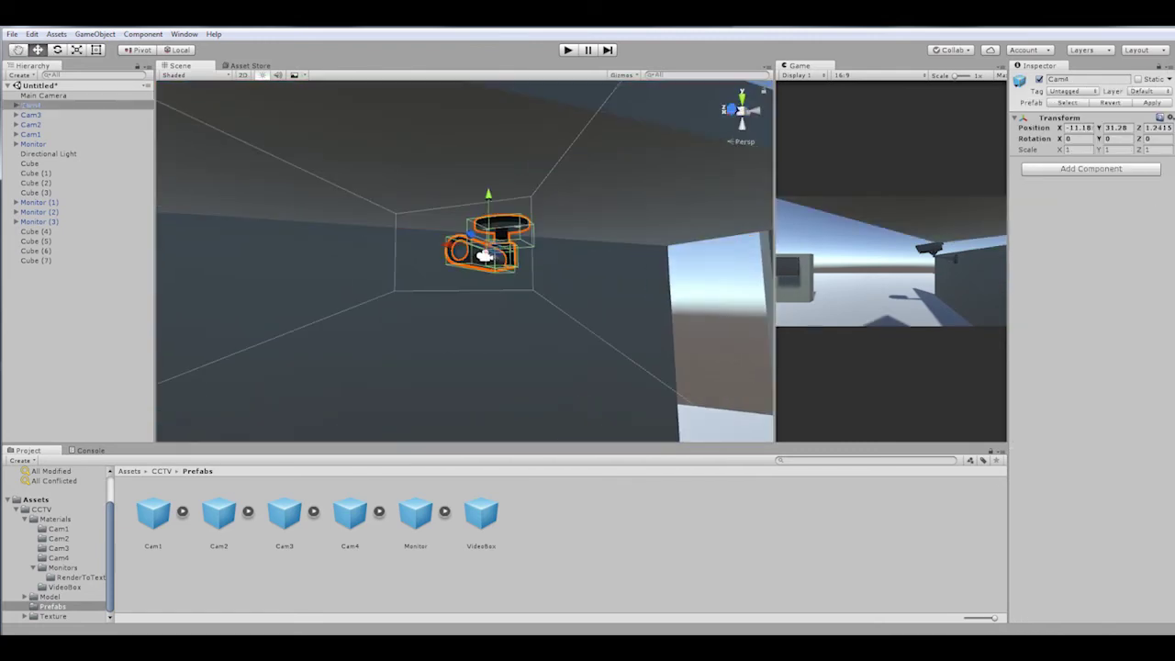
pyautogui.keyDown('alt'); pyautogui.moveTo(484, 232); pyautogui.dragTo(453, 282); pyautogui.keyUp('alt')
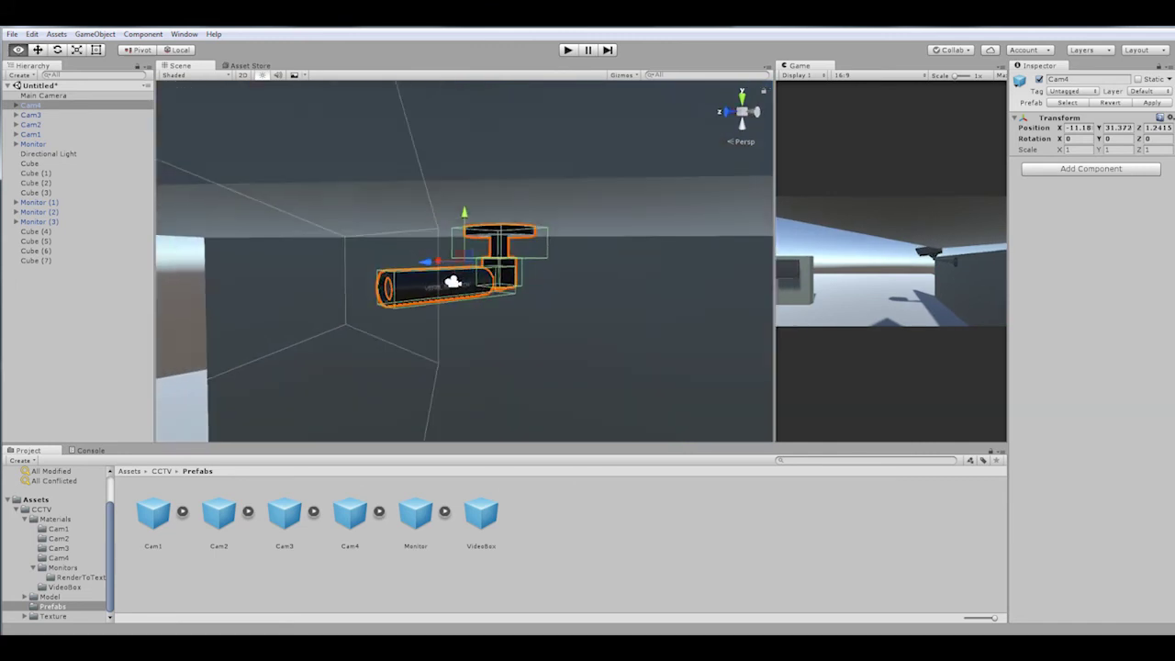
# Step: Rotate Cam4's Cam4_turn part about the Y axis so the camera looks out toward the monitor wall and the other cameras
pyautogui.click(452, 282)
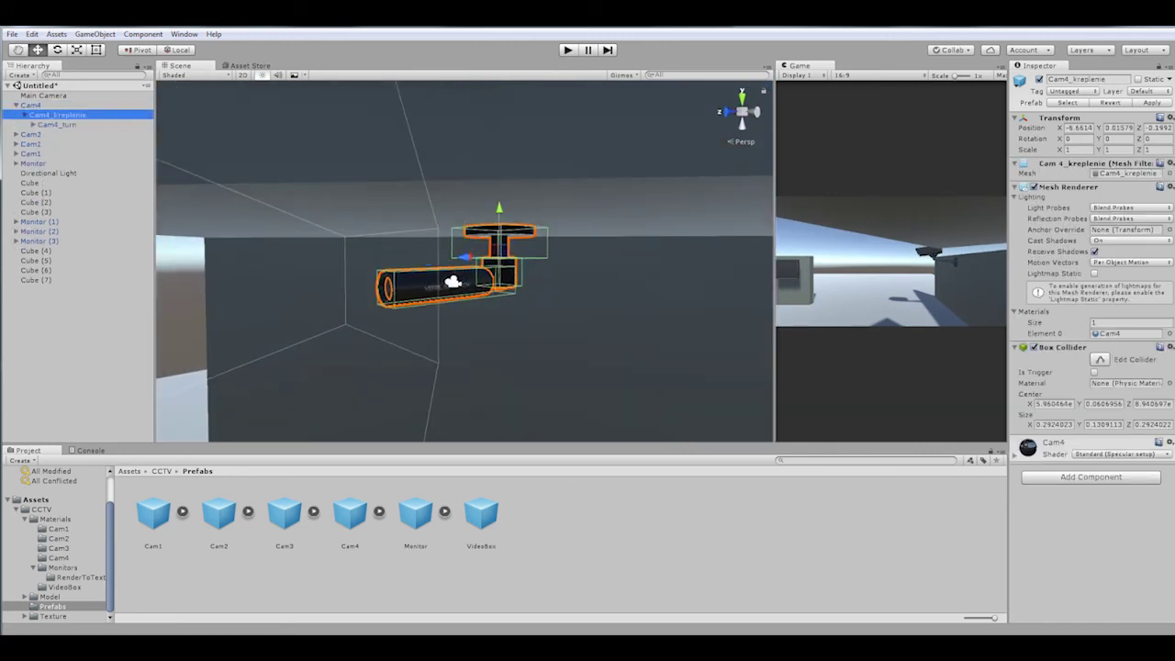
pyautogui.click(453, 282)
pyautogui.click(456, 283)
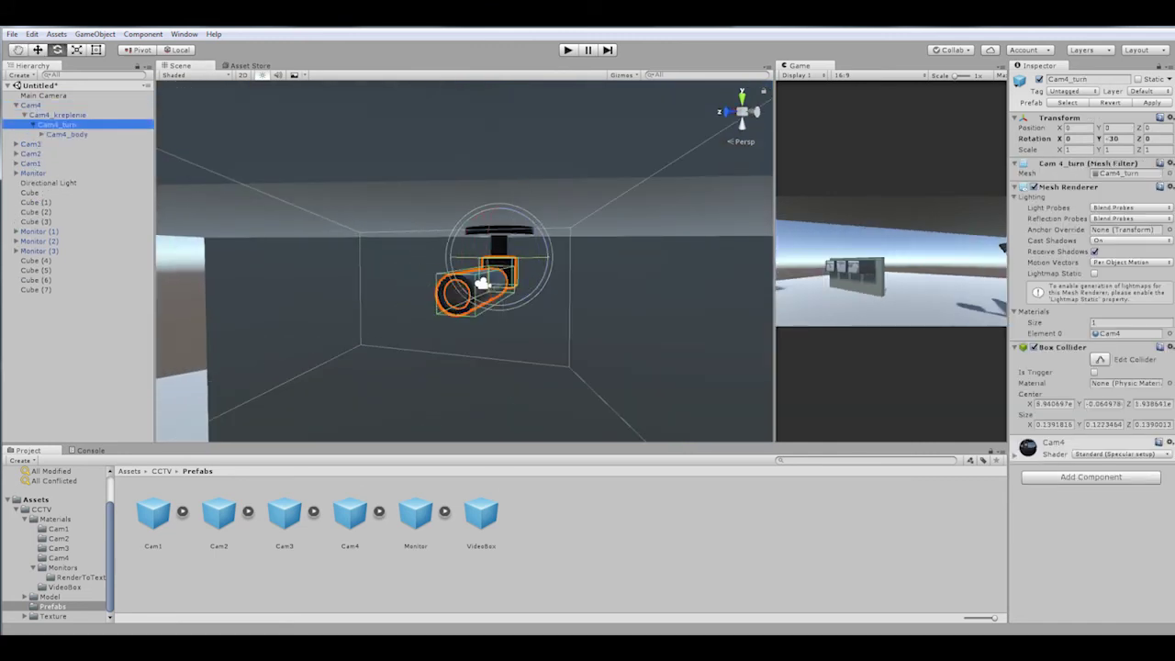
pyautogui.click(459, 285)
pyautogui.keyDown('alt'); pyautogui.moveTo(459, 285); pyautogui.dragTo(393, 297); pyautogui.keyUp('alt')
# Step: Assign the LCD_4 render texture as the target texture of the Camera nested in Cam4_body
pyautogui.click(419, 297)
pyautogui.click(393, 299)
pyautogui.click(393, 297)
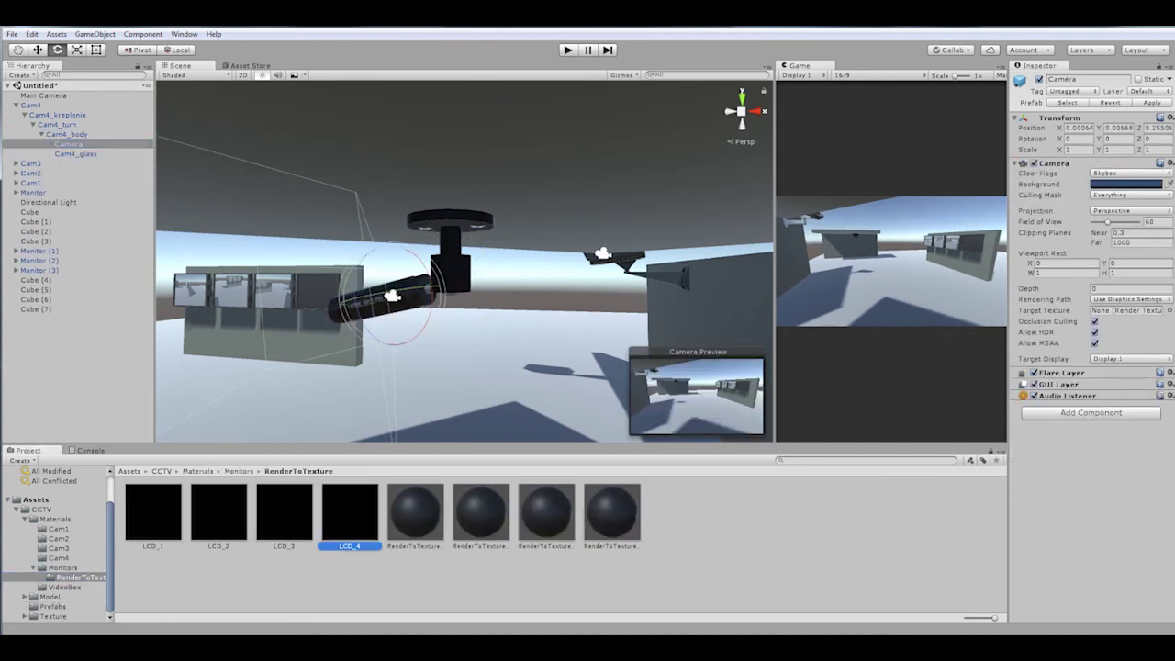
pyautogui.moveTo(1125, 311); pyautogui.dragTo(1127, 310)
# Step: Duplicate the cube wall behind the monitors and turn the copy into a low shelf in front of the wall beneath them
pyautogui.click(276, 292)
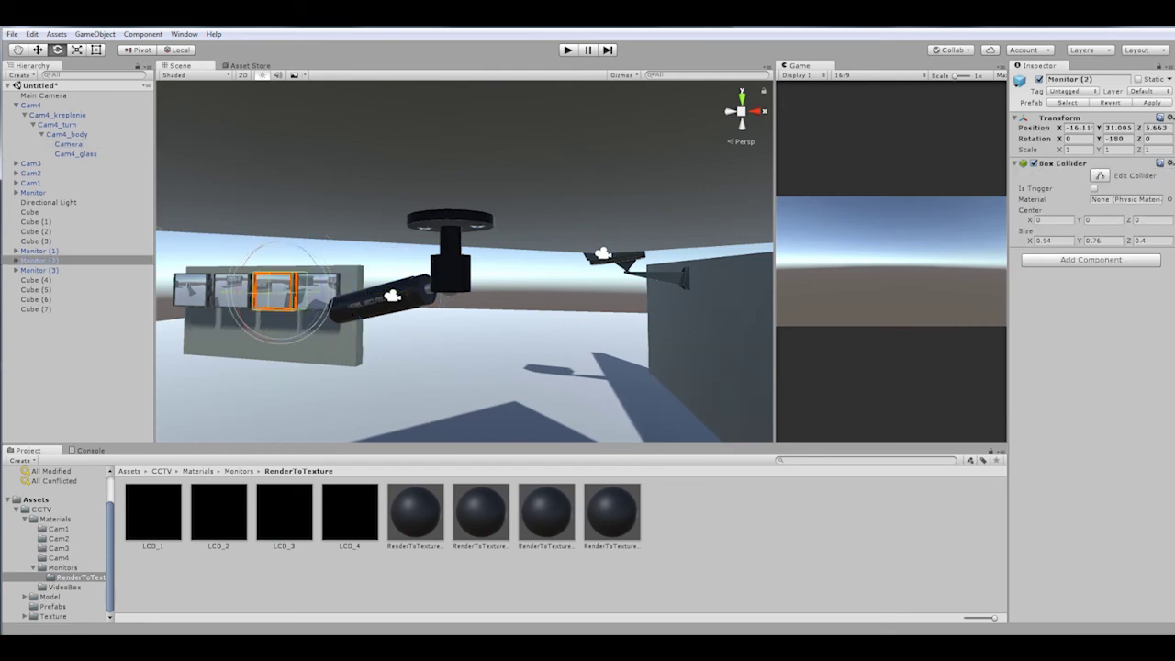
pyautogui.press('f')
pyautogui.click(404, 266)
pyautogui.hotkey('ctrl', 'd')
pyautogui.press('w')
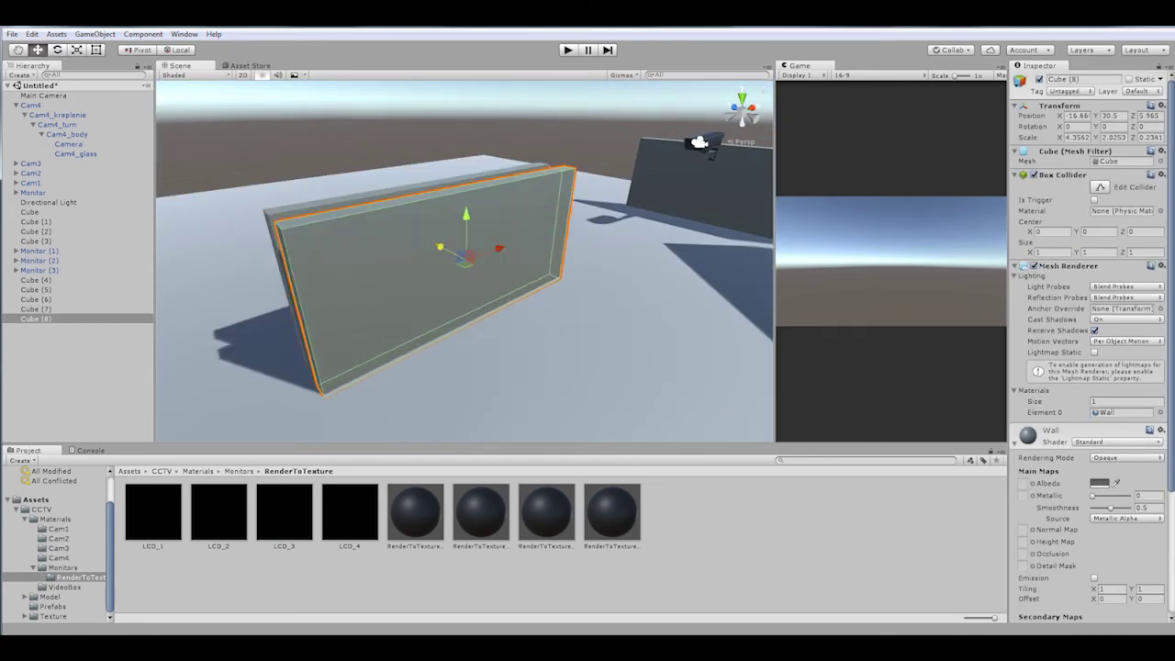
pyautogui.moveTo(482, 255); pyautogui.dragTo(459, 296)
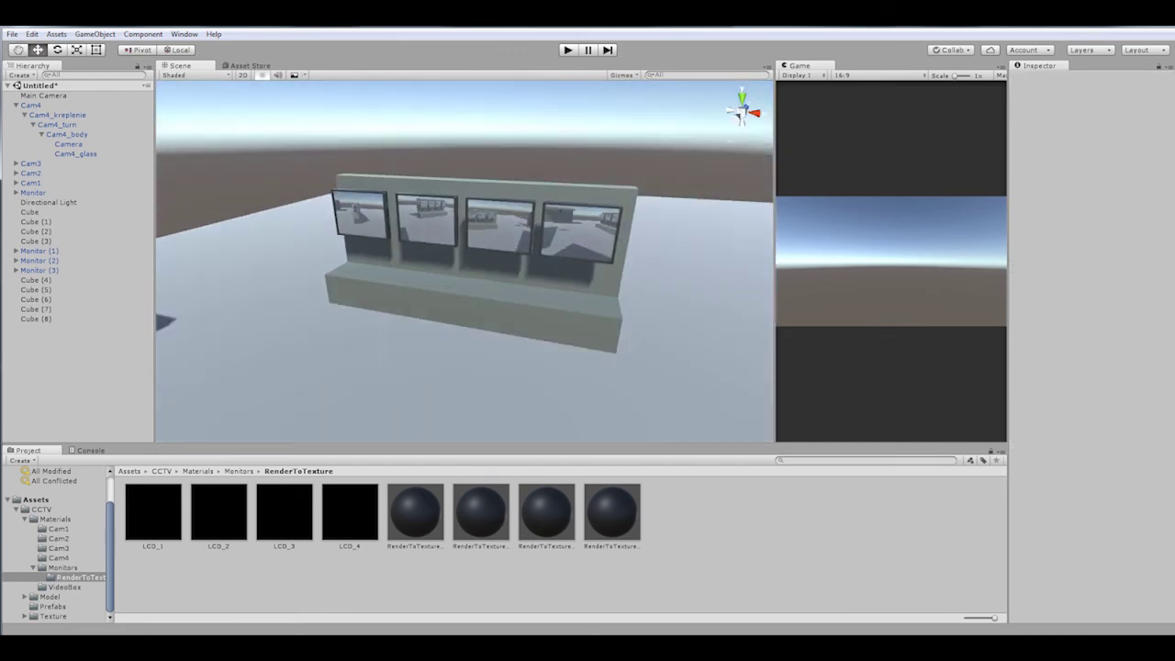
# Step: Add the VideoBox prefab from the CCTV Prefabs folder onto the shelf and rotate it to Y -180 to match the monitors
pyautogui.click(52, 606)
pyautogui.moveTo(481, 512); pyautogui.dragTo(473, 299)
pyautogui.press('f')
pyautogui.press('e')
pyautogui.moveTo(463, 257)
pyautogui.keyDown('alt'); pyautogui.mouseDown()
pyautogui.moveTo(496, 267)
pyautogui.moveTo(314, 266)
pyautogui.moveTo(509, 264)
pyautogui.moveTo(450, 261)
pyautogui.mouseUp(); pyautogui.keyUp('alt')
pyautogui.scroll(-5, 496, 266)
# Step: Duplicate the VideoBox three times and space the copies along the shelf, one under each monitor
pyautogui.press('w')
pyautogui.hotkey('ctrl', 'd')
pyautogui.hotkey('ctrl', 'd')
pyautogui.hotkey('ctrl', 'd')
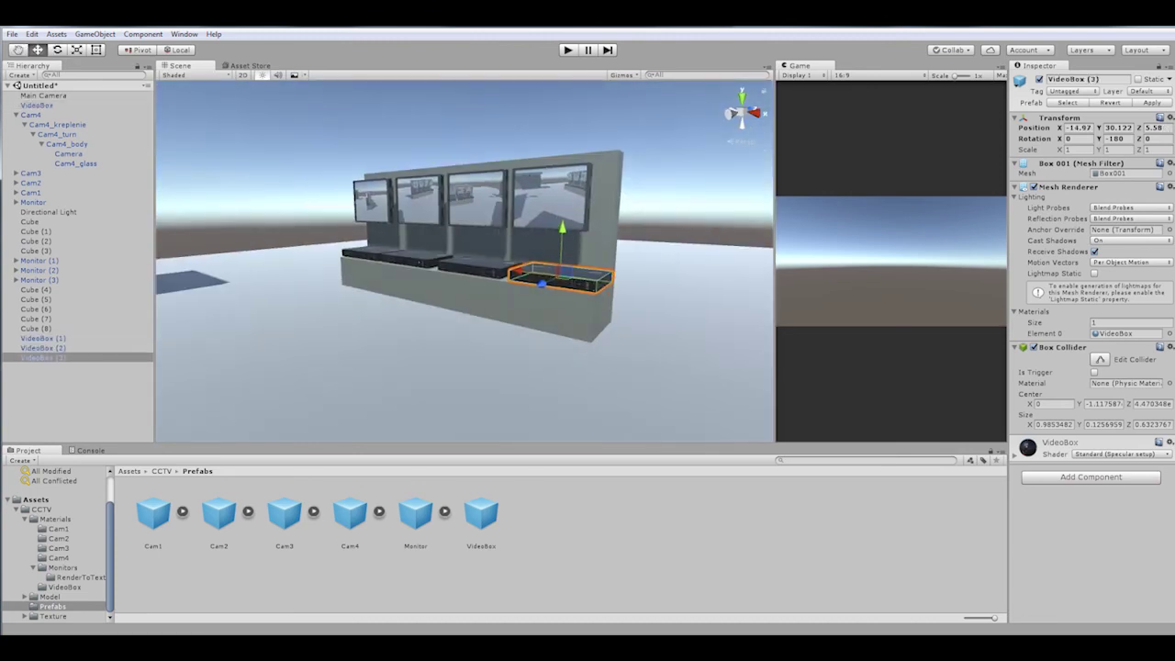
pyautogui.click(643, 386)
pyautogui.keyDown('alt'); pyautogui.moveTo(551, 275); pyautogui.dragTo(505, 276); pyautogui.keyUp('alt')
pyautogui.scroll(4, 463, 276)
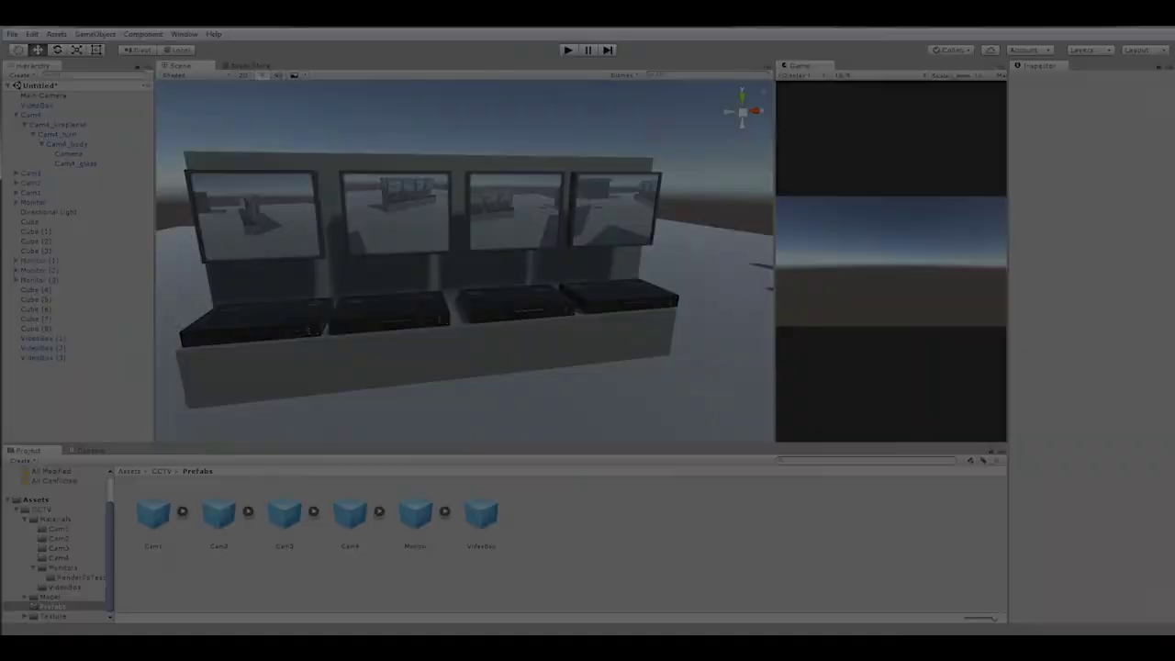